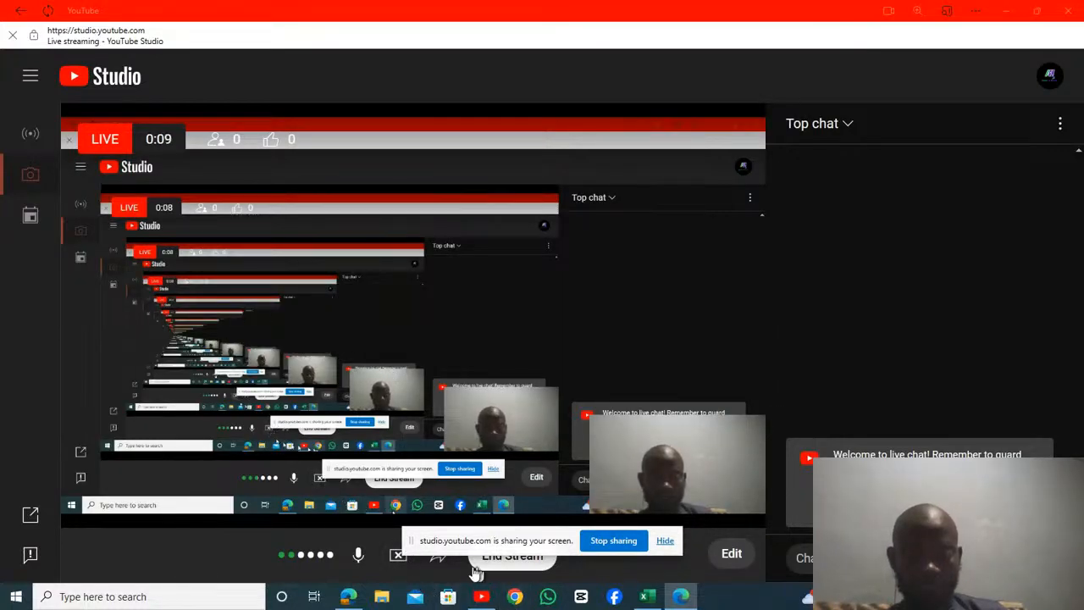
Step: Switch to the Welcome to Excel workbook in Excel, hide the screen-sharing notice and open the 6. Tables sheet
{"action": "left_click", "coordinate": [645, 596]}
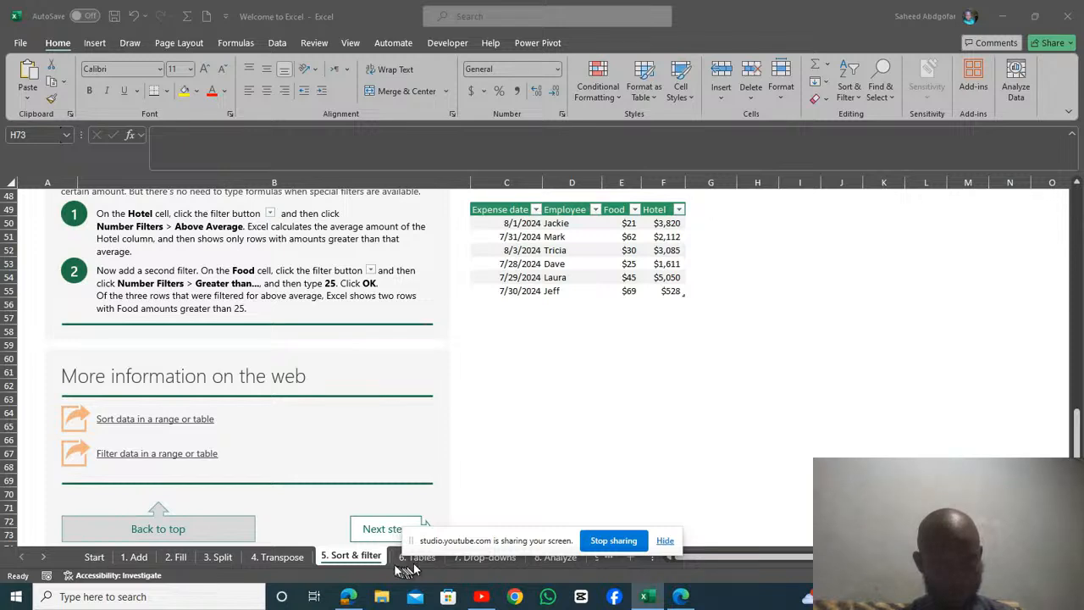
{"action": "left_click", "coordinate": [660, 541]}
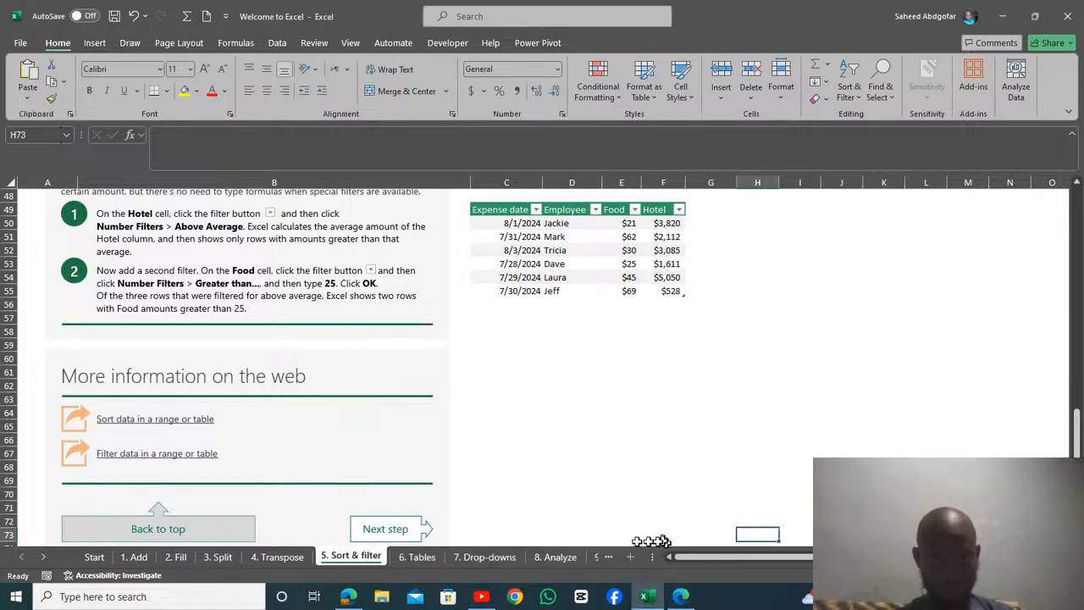
{"action": "left_click", "coordinate": [428, 555]}
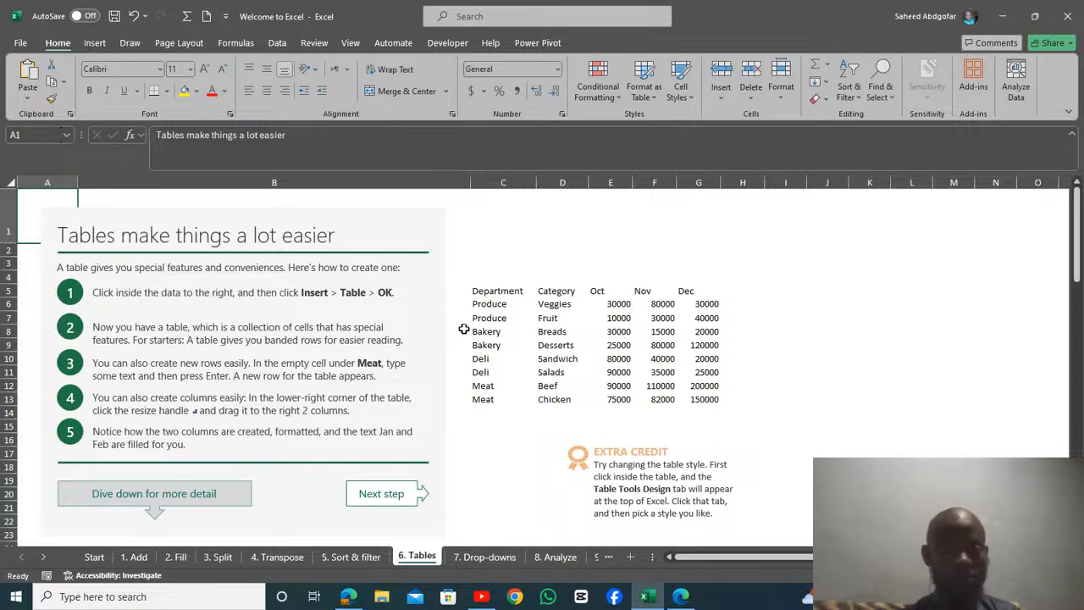
Step: Convert the department sales data in C5:G13 into a table with headers, and undo the conversion
{"action": "left_click", "coordinate": [525, 331]}
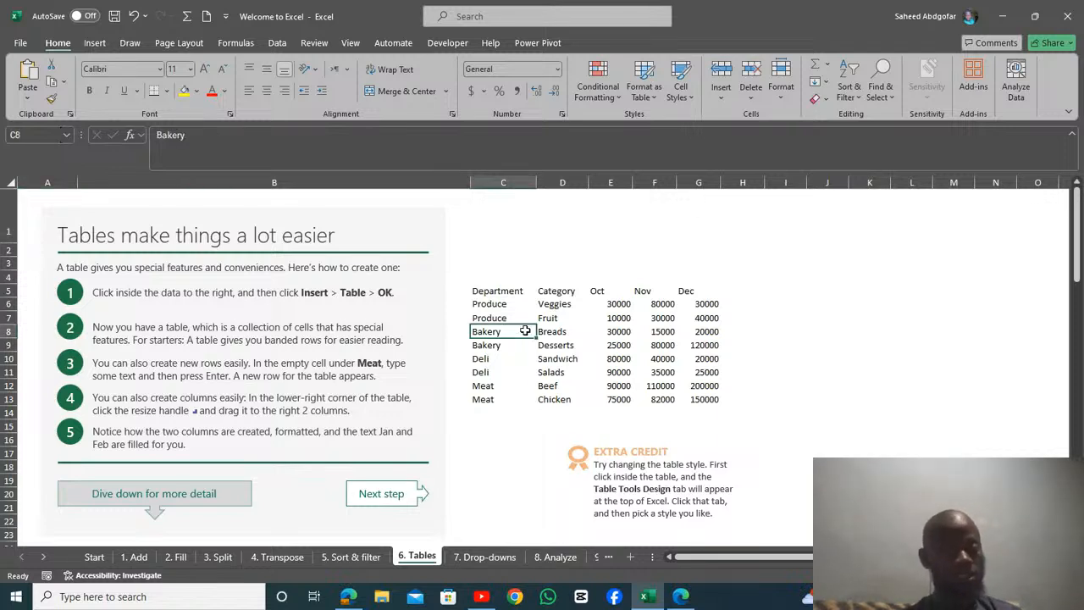
{"action": "left_click", "coordinate": [618, 304]}
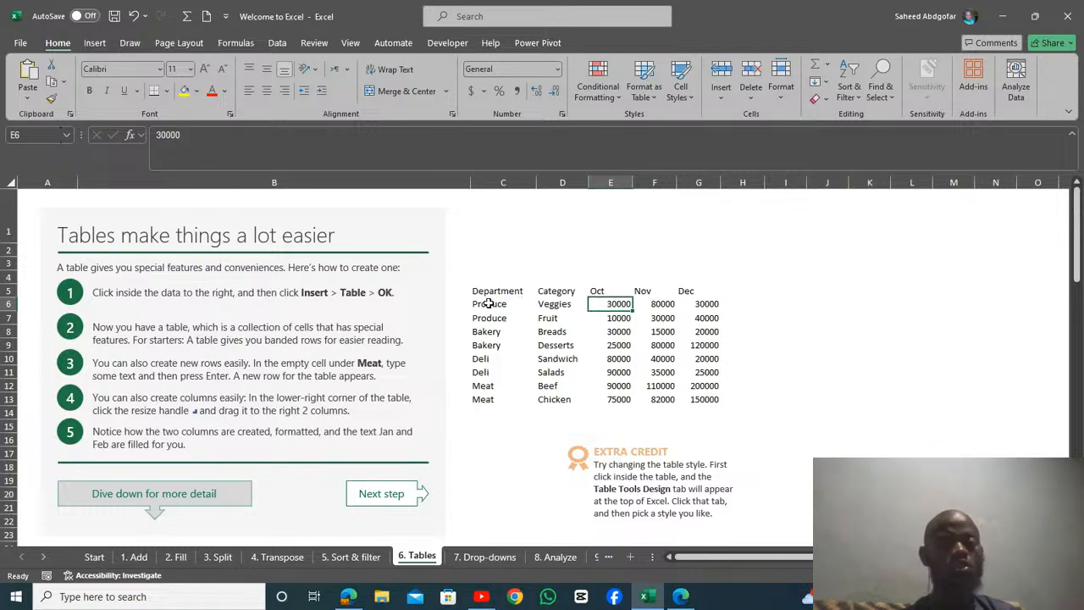
{"action": "left_click", "coordinate": [544, 346]}
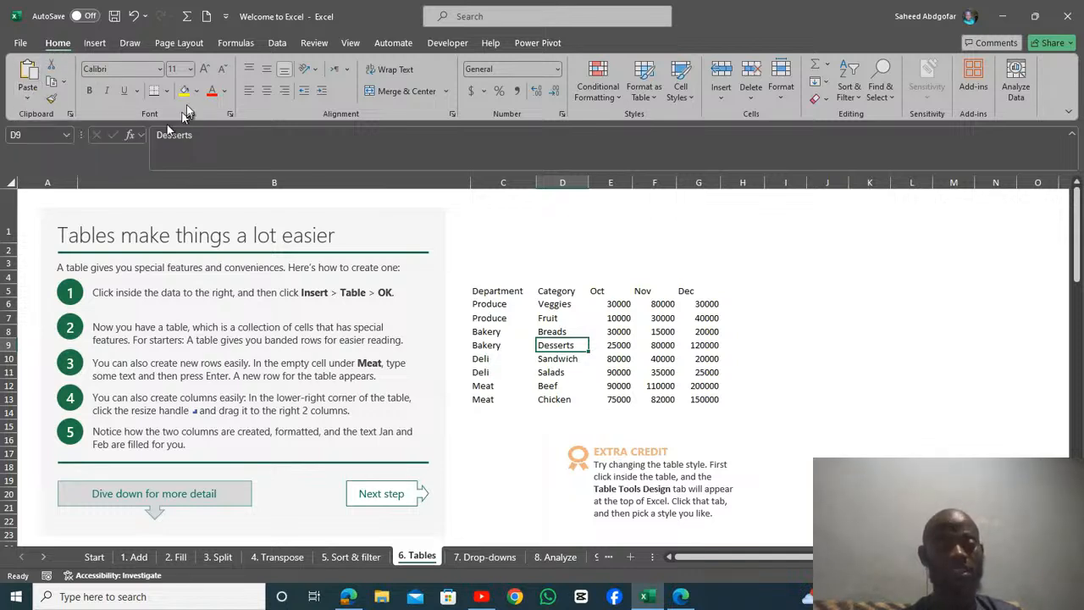
{"action": "left_click", "coordinate": [95, 44]}
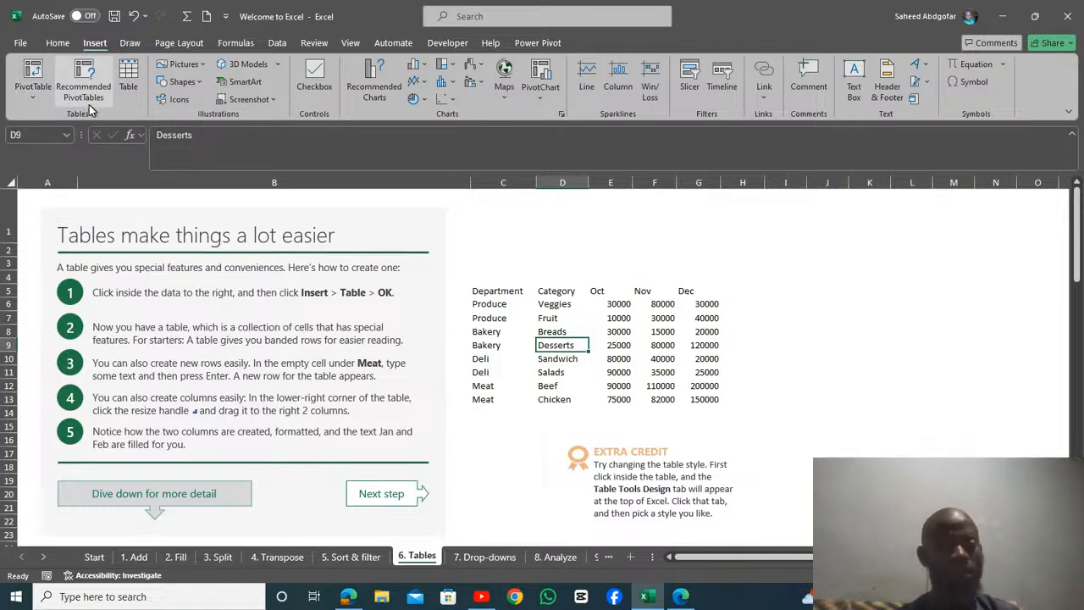
{"action": "left_click", "coordinate": [129, 78]}
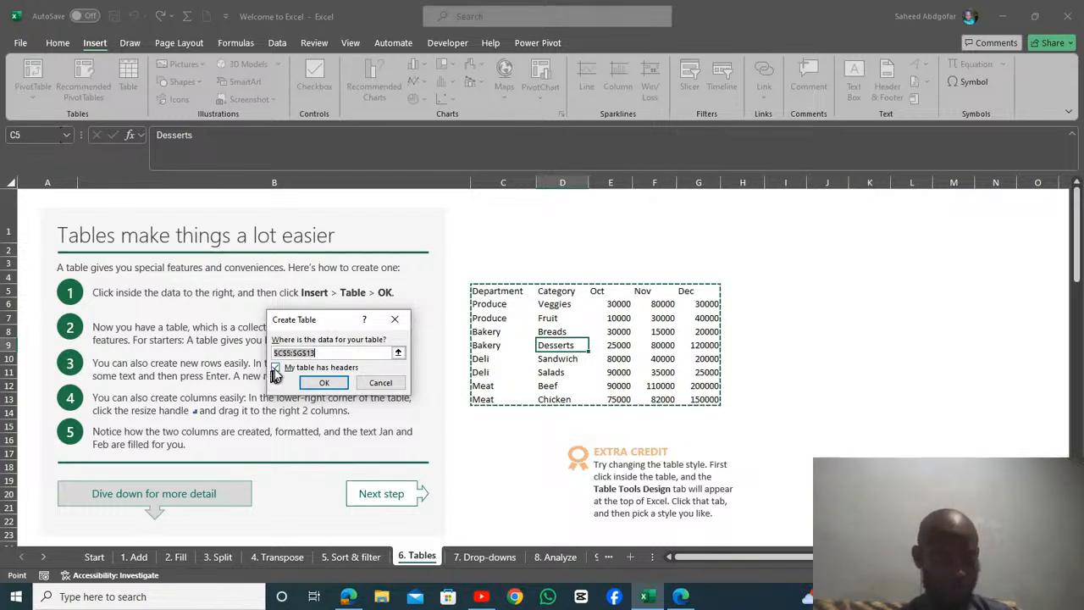
{"action": "left_click", "coordinate": [323, 382]}
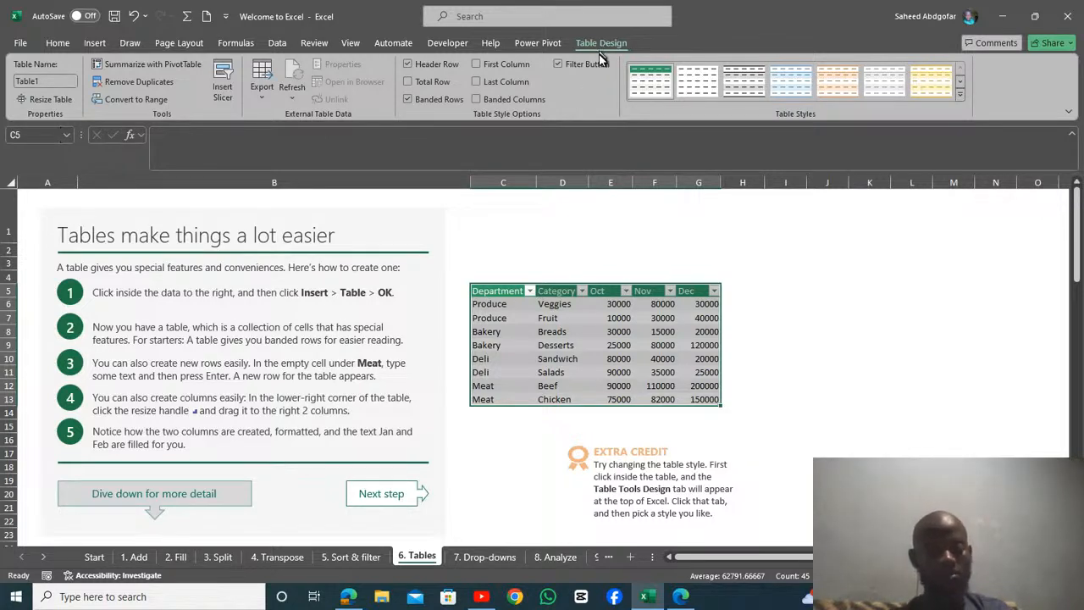
{"action": "key", "text": "ctrl+z"}
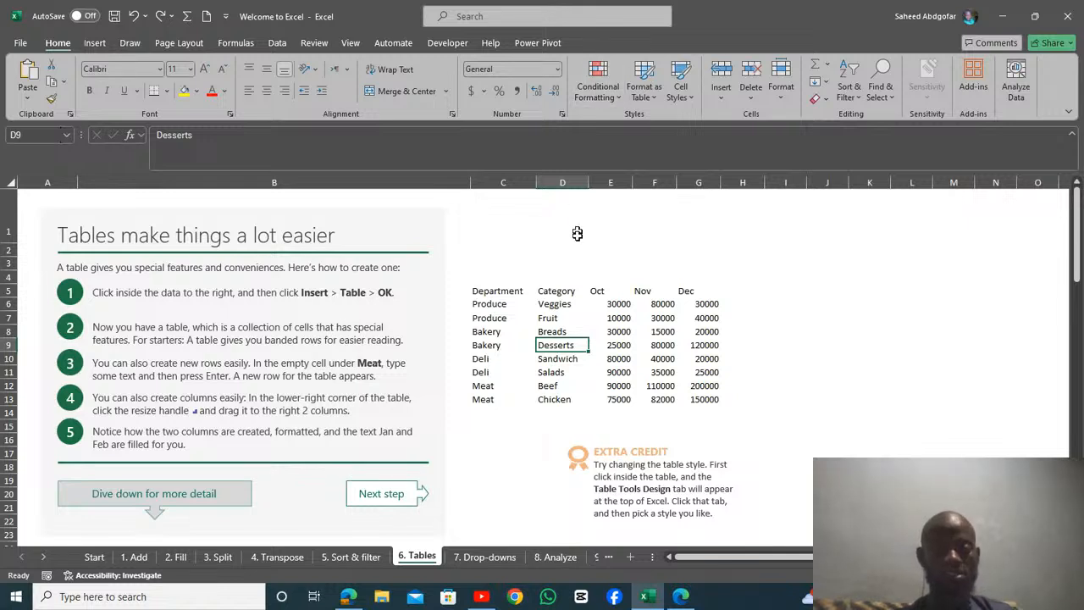
Step: Create a table with headers from the department sales data in C5:G13
{"action": "left_click", "coordinate": [550, 318]}
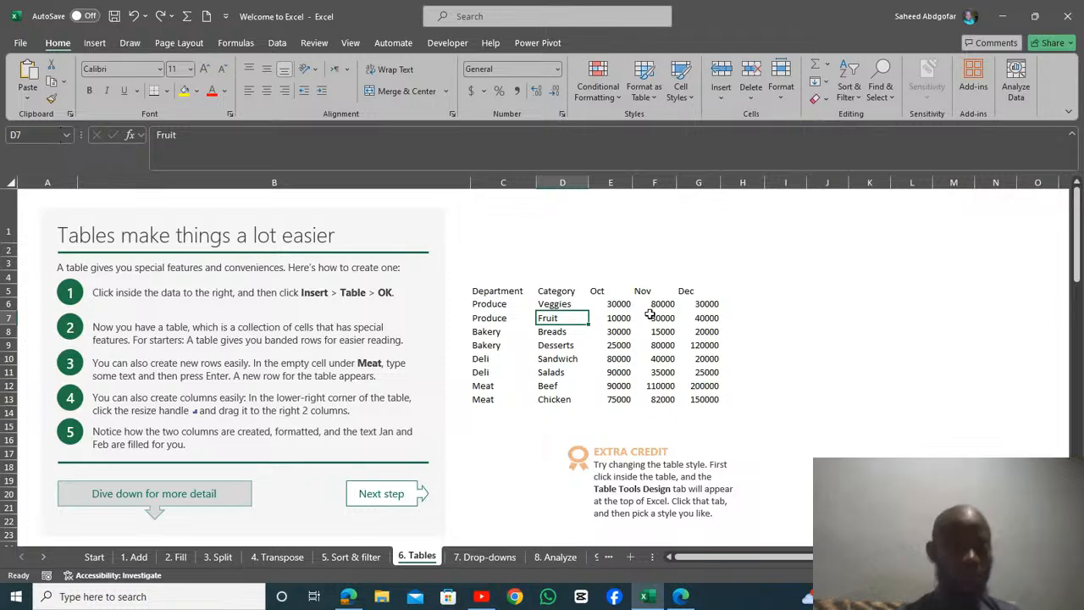
{"action": "left_click", "coordinate": [94, 43]}
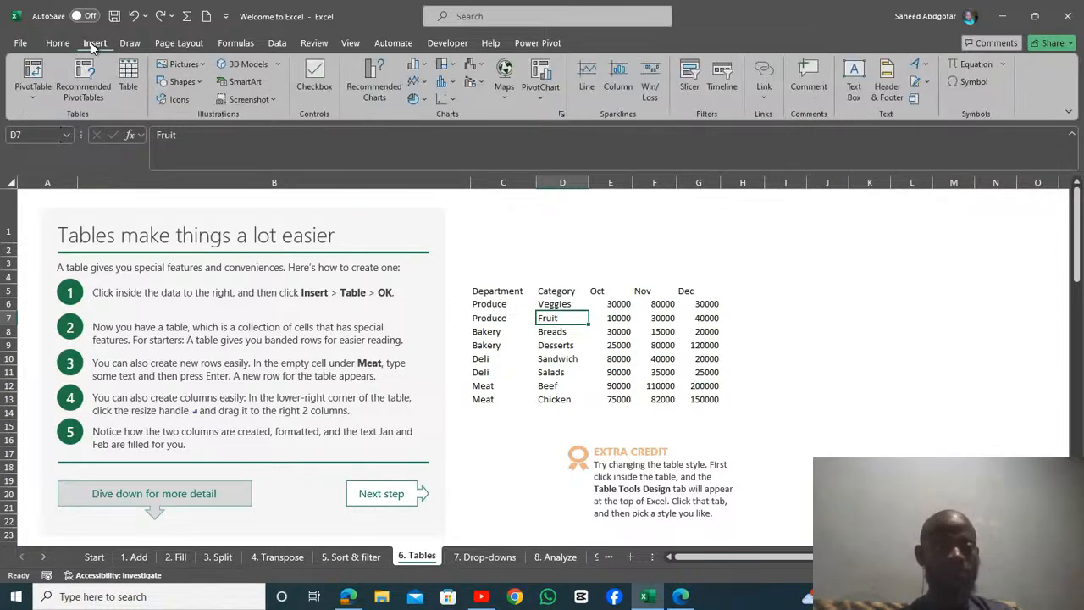
{"action": "left_click", "coordinate": [131, 78]}
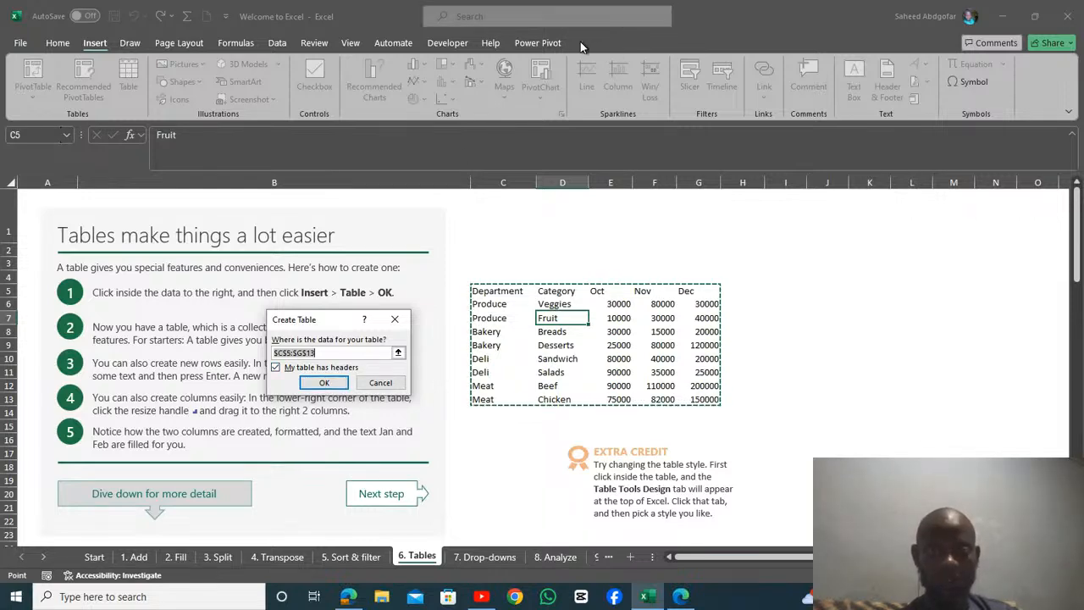
{"action": "left_click", "coordinate": [328, 383]}
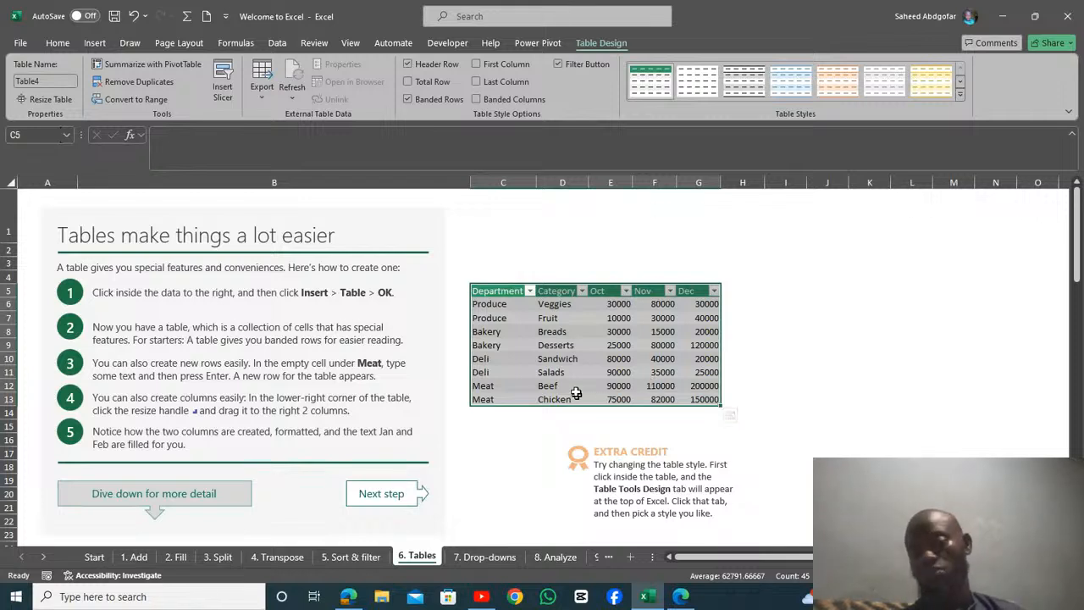
Step: Extend the table with a new row by entering Deli in the empty cell C14 under Meat
{"action": "left_click", "coordinate": [490, 414]}
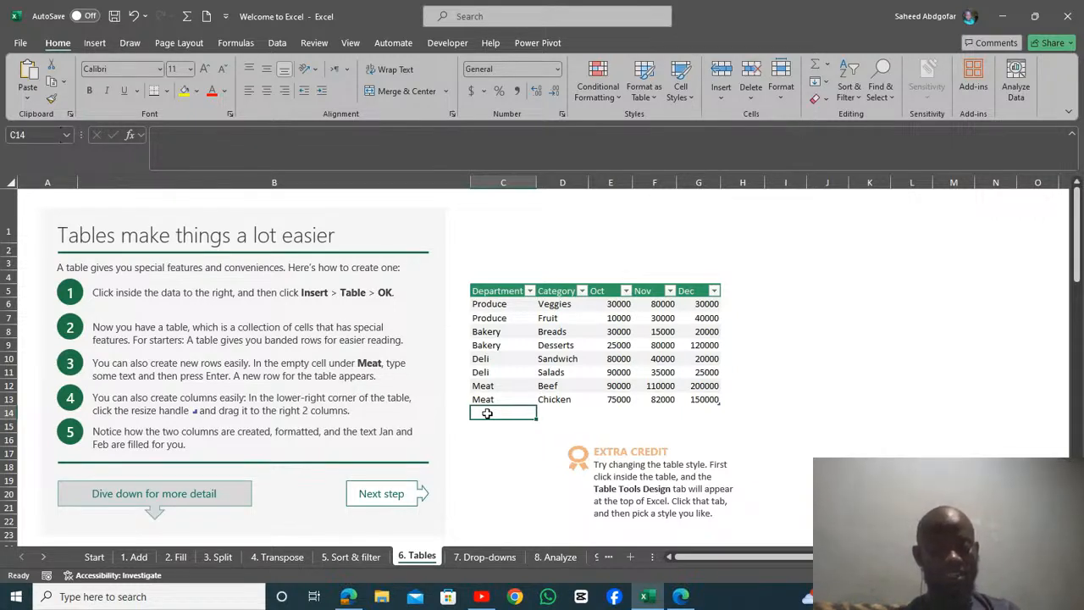
{"action": "type", "text": "deli"}
{"action": "key", "text": "BackSpace"}
{"action": "key", "text": "BackSpace"}
{"action": "key", "text": "BackSpace"}
{"action": "key", "text": "BackSpace"}
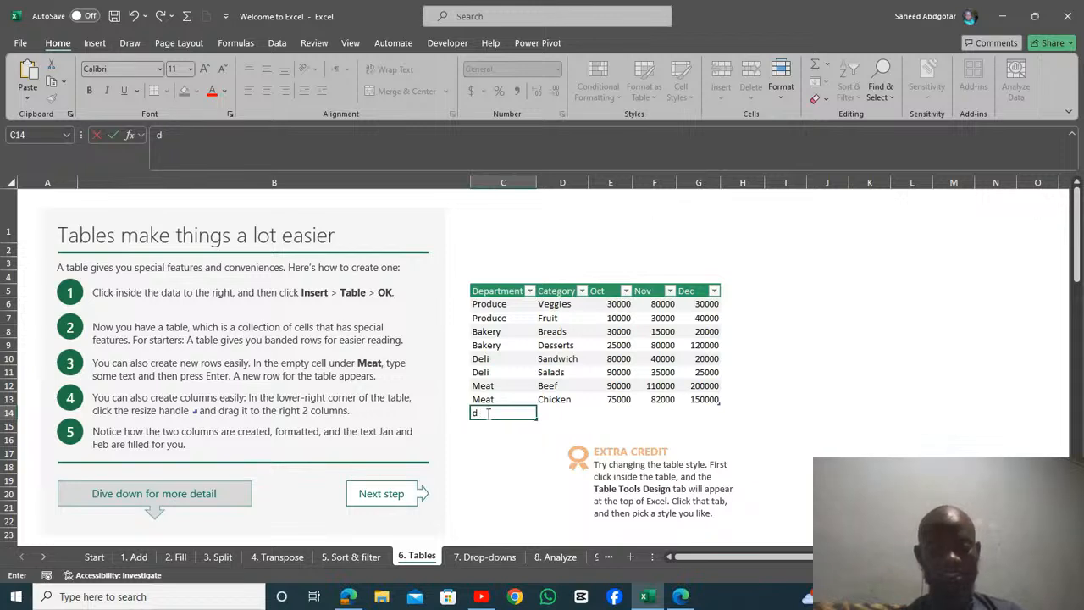
{"action": "type", "text": "Deli"}
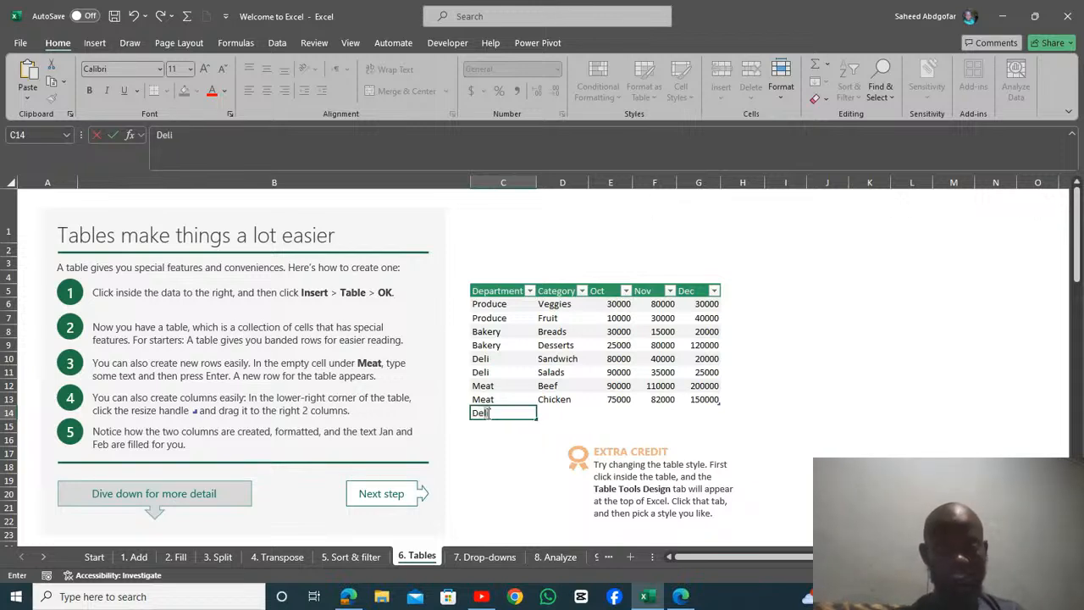
{"action": "key", "text": "Tab"}
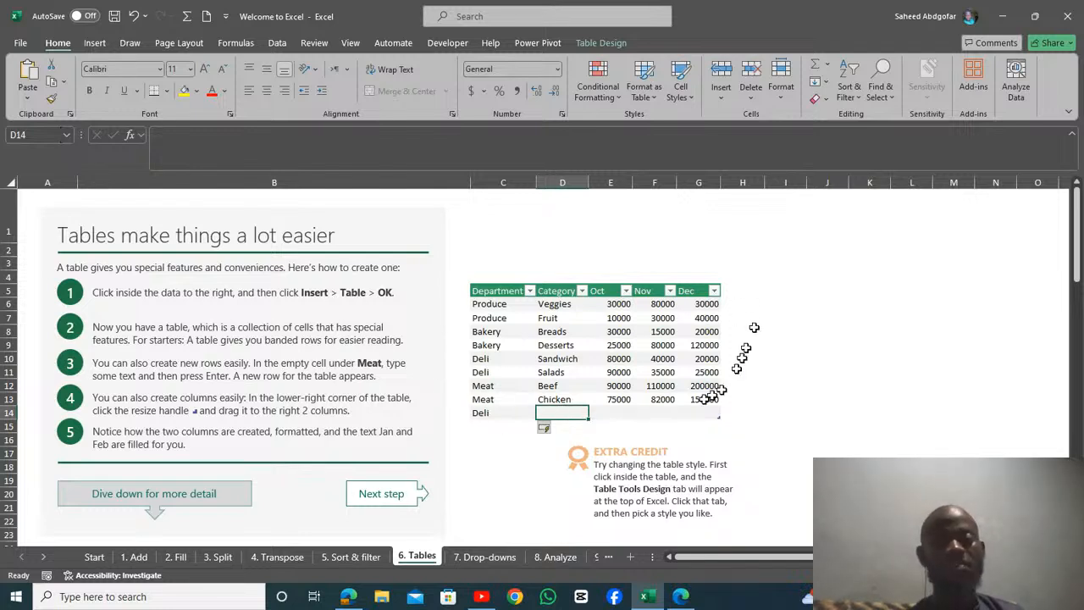
Step: Add a table column by entering the header Total in H5, next to Dec
{"action": "left_click", "coordinate": [734, 292]}
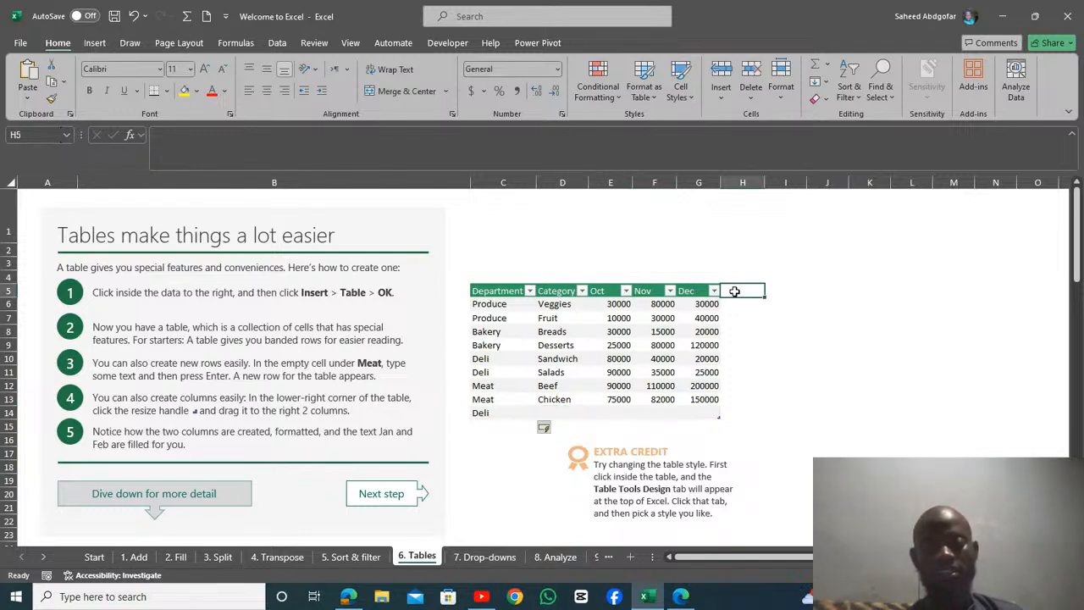
{"action": "type", "text": "j"}
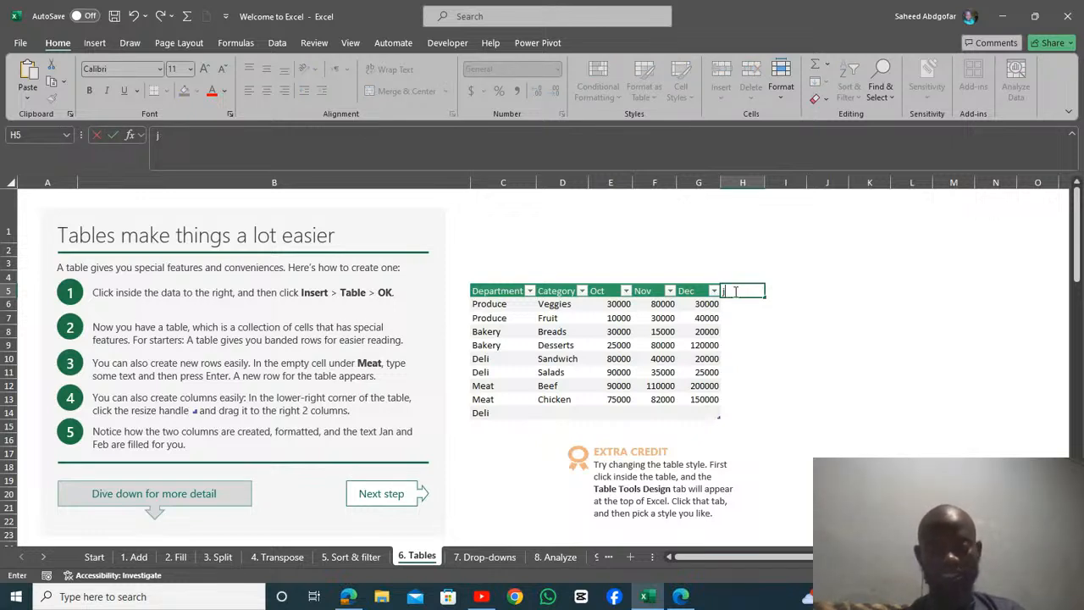
{"action": "key", "text": "BackSpace"}
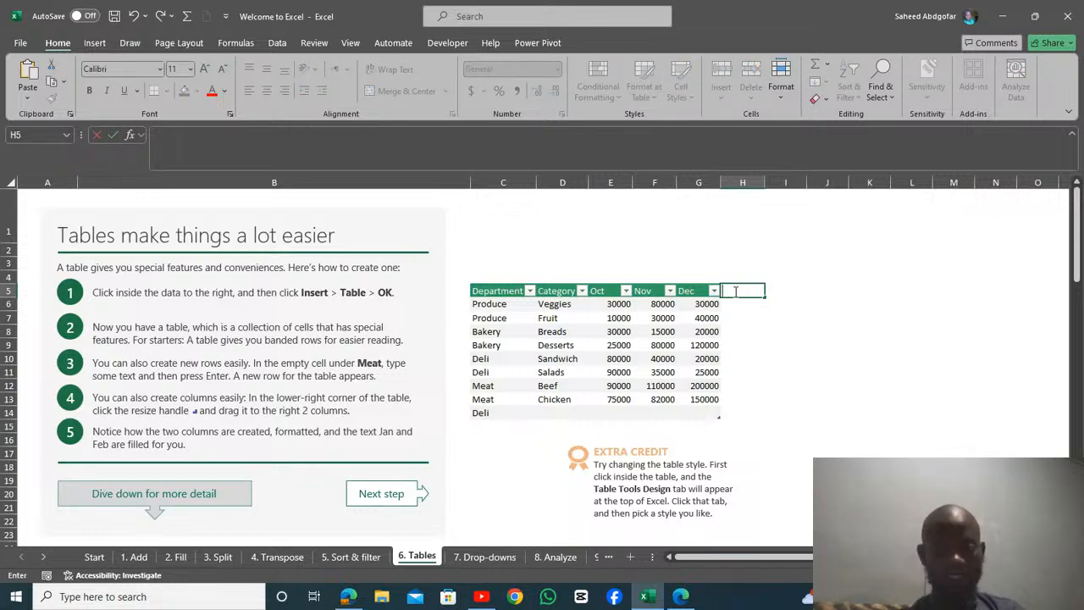
{"action": "type", "text": "To"}
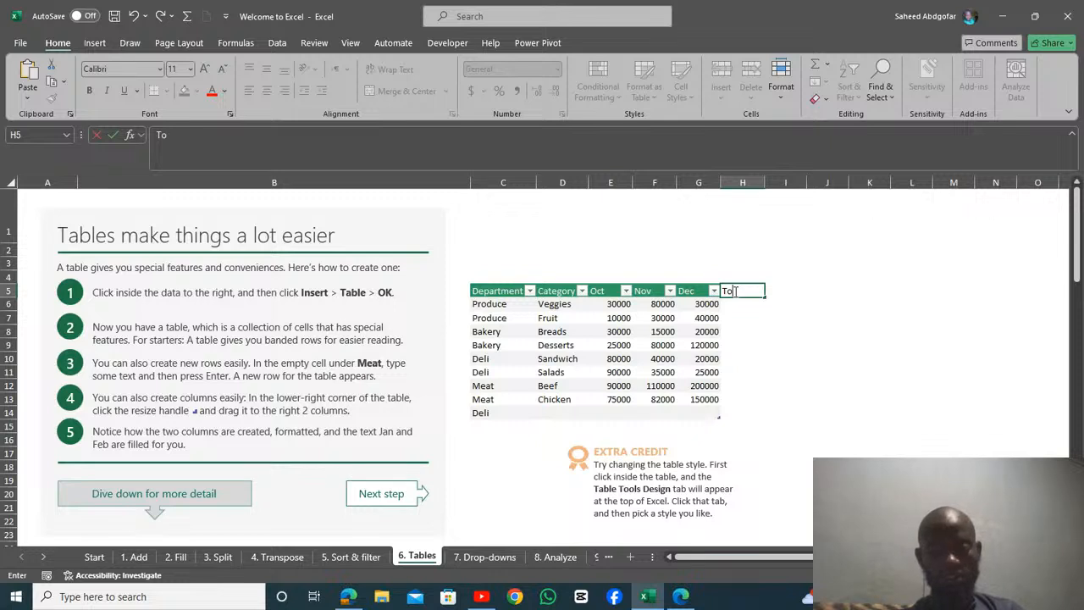
{"action": "type", "text": "tal"}
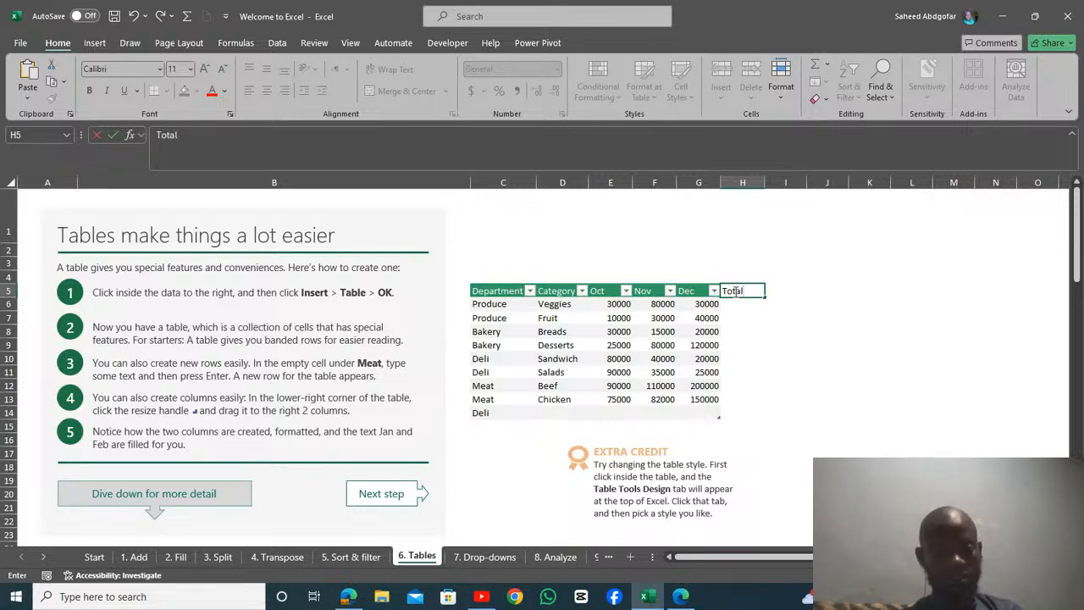
{"action": "key", "text": "Return"}
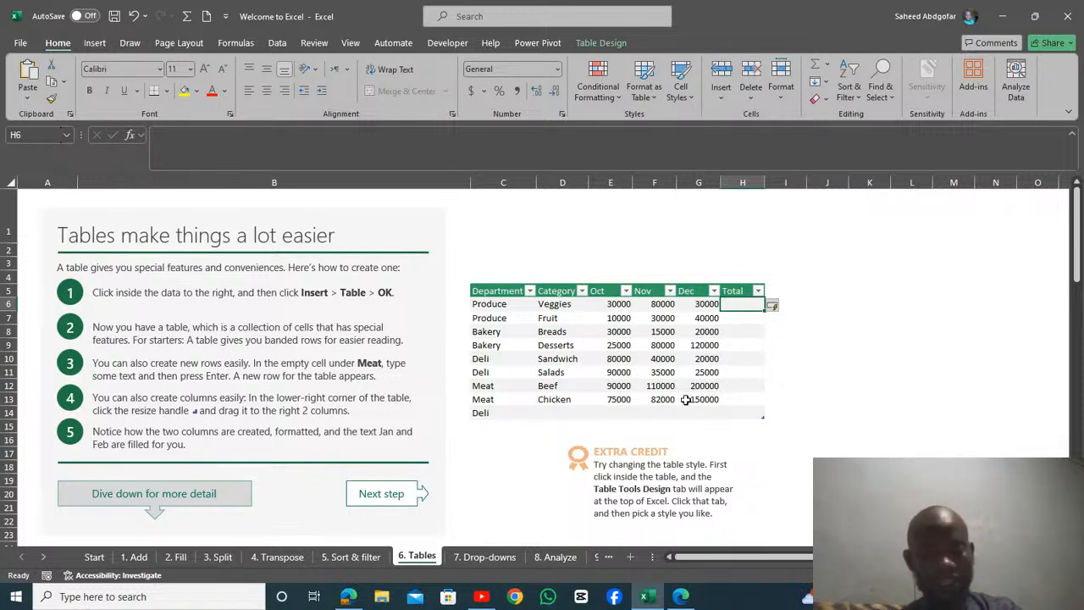
Step: Undo the added Total column and Deli row, and deselect the table
{"action": "key", "text": "ctrl+z"}
{"action": "key", "text": "ctrl+z"}
{"action": "key", "text": "ctrl+z"}
{"action": "key", "text": "ctrl+z"}
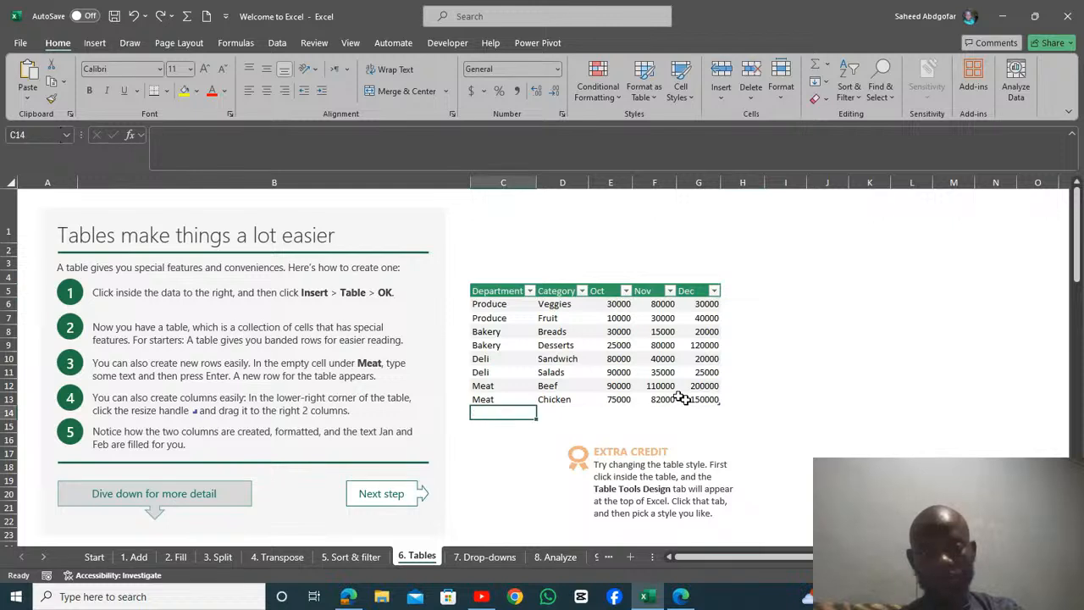
{"action": "left_click", "coordinate": [830, 396]}
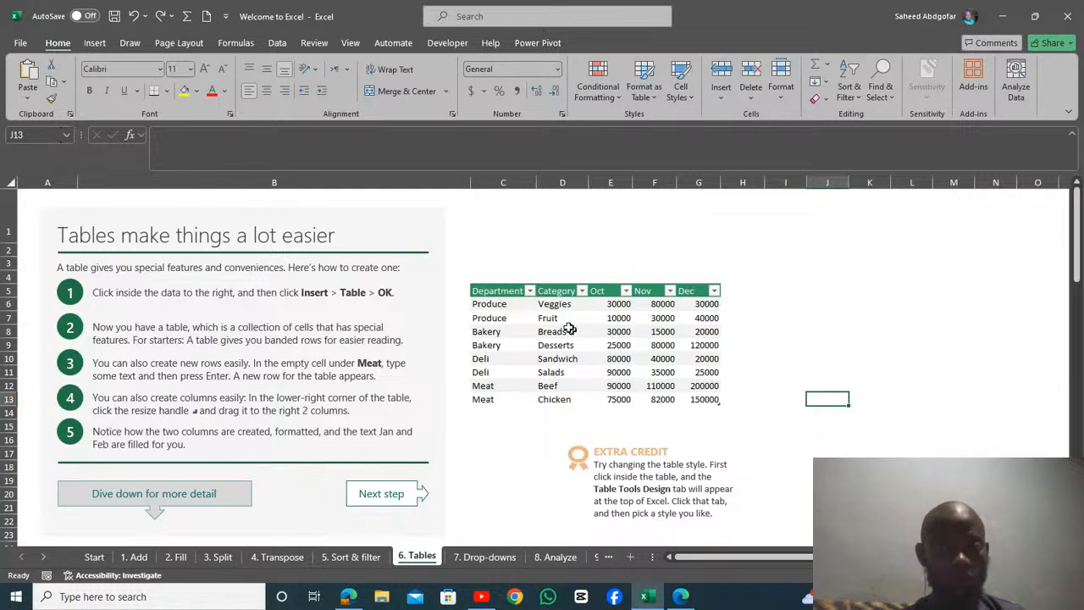
Step: Select the whole table, try the plain black-and-white table style, and restore the custom style with the green header
{"action": "left_click", "coordinate": [654, 323]}
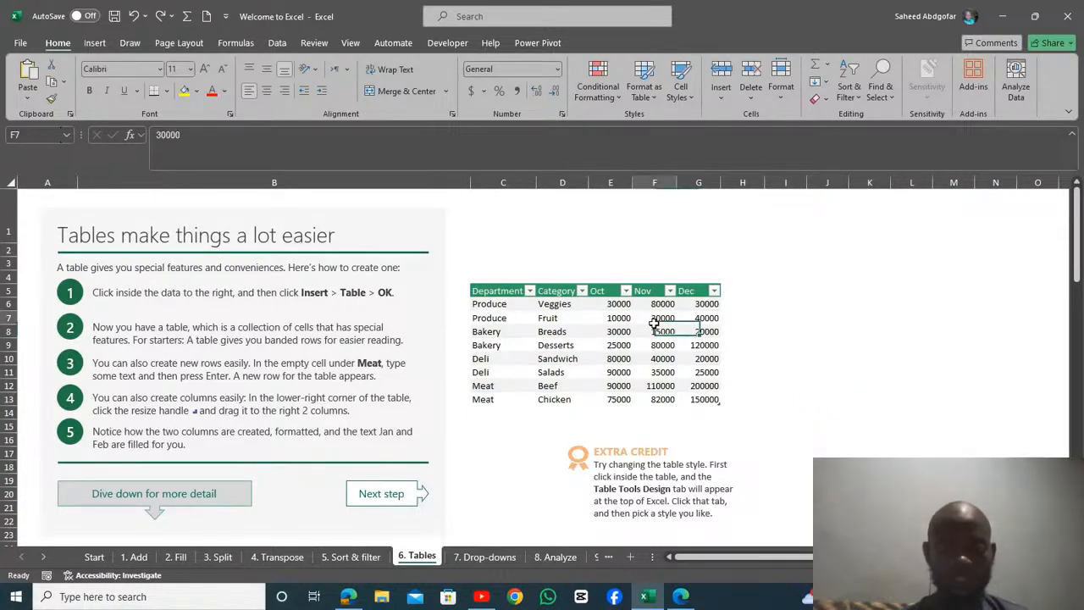
{"action": "left_click", "coordinate": [488, 293]}
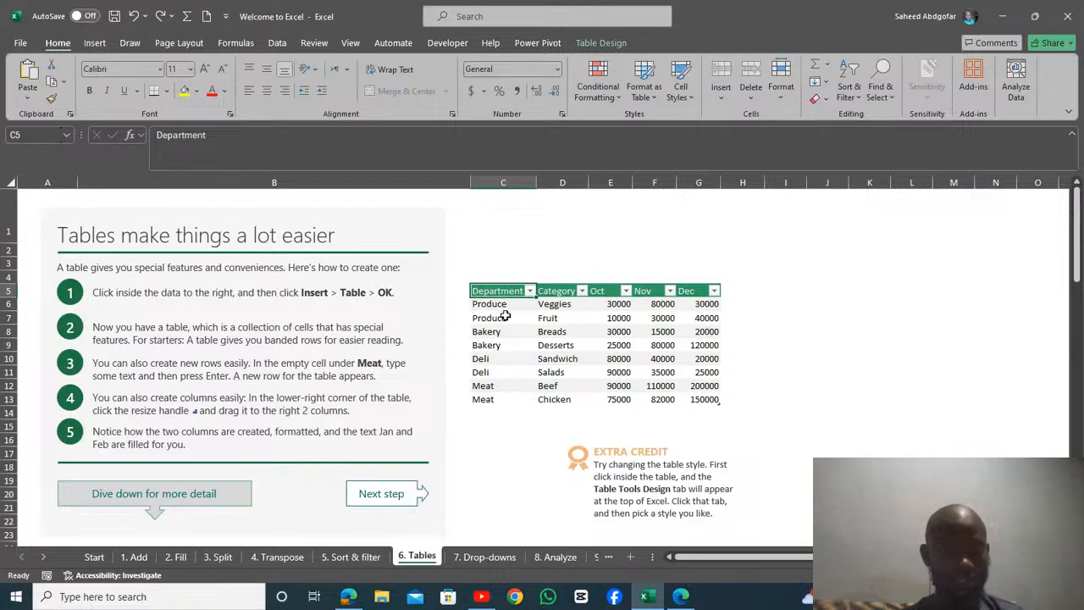
{"action": "key", "text": "ctrl+a"}
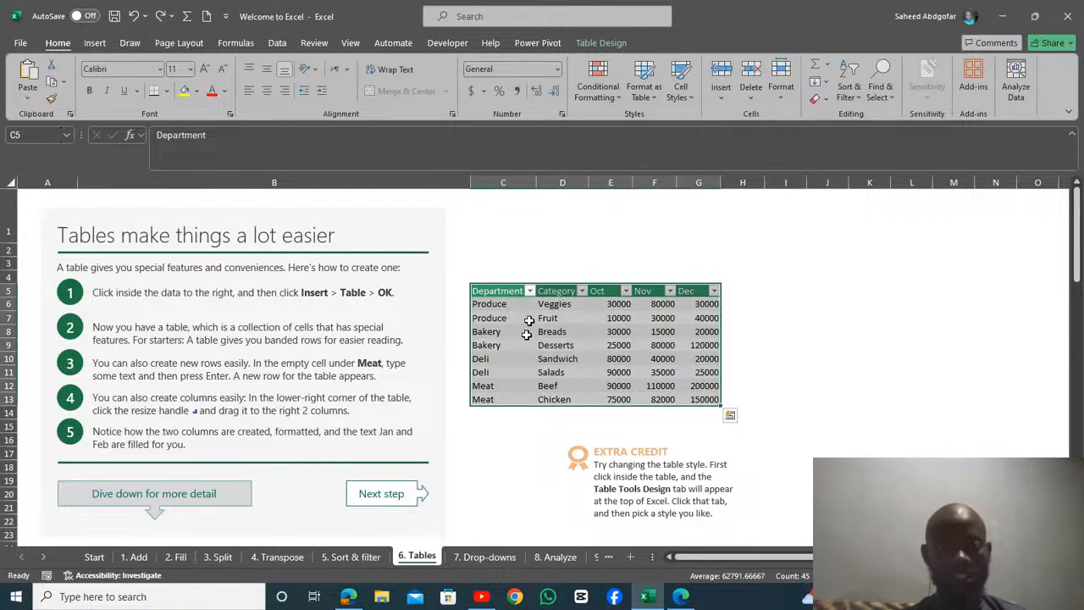
{"action": "left_click", "coordinate": [598, 43]}
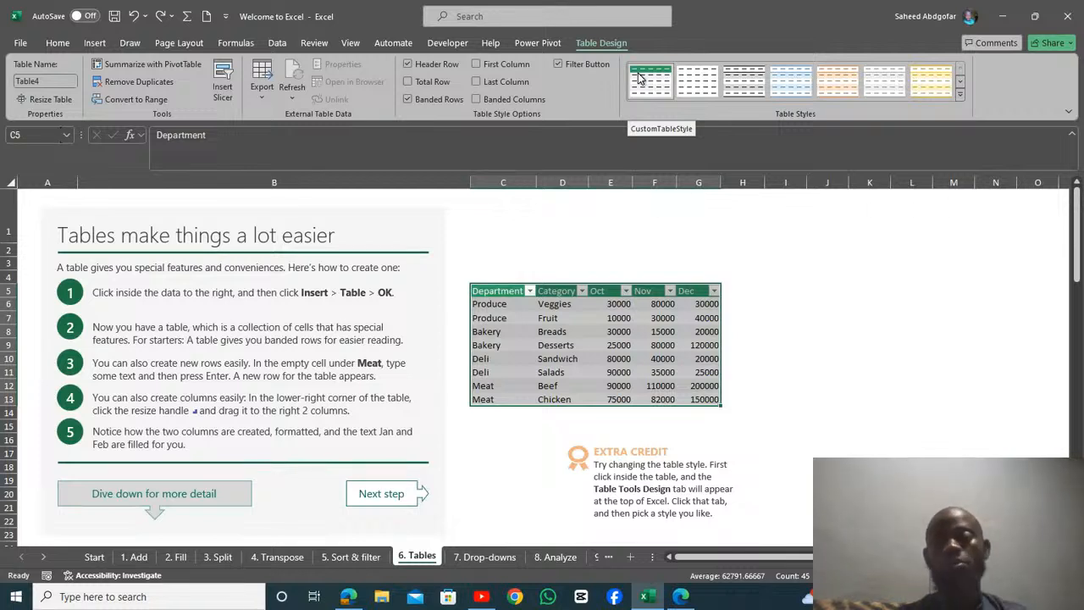
{"action": "left_click", "coordinate": [691, 91]}
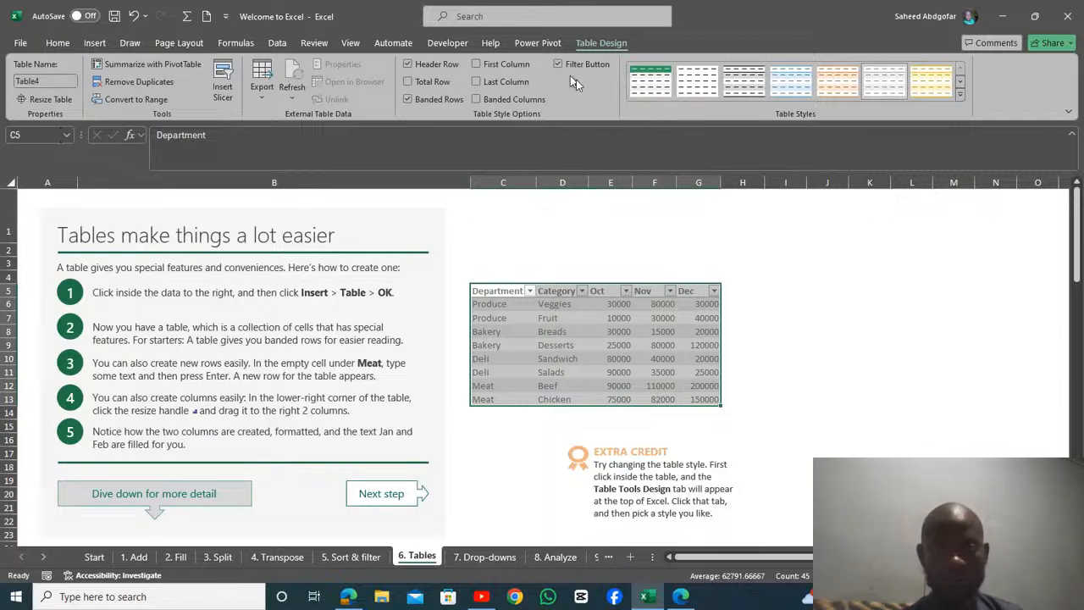
{"action": "left_click", "coordinate": [647, 88]}
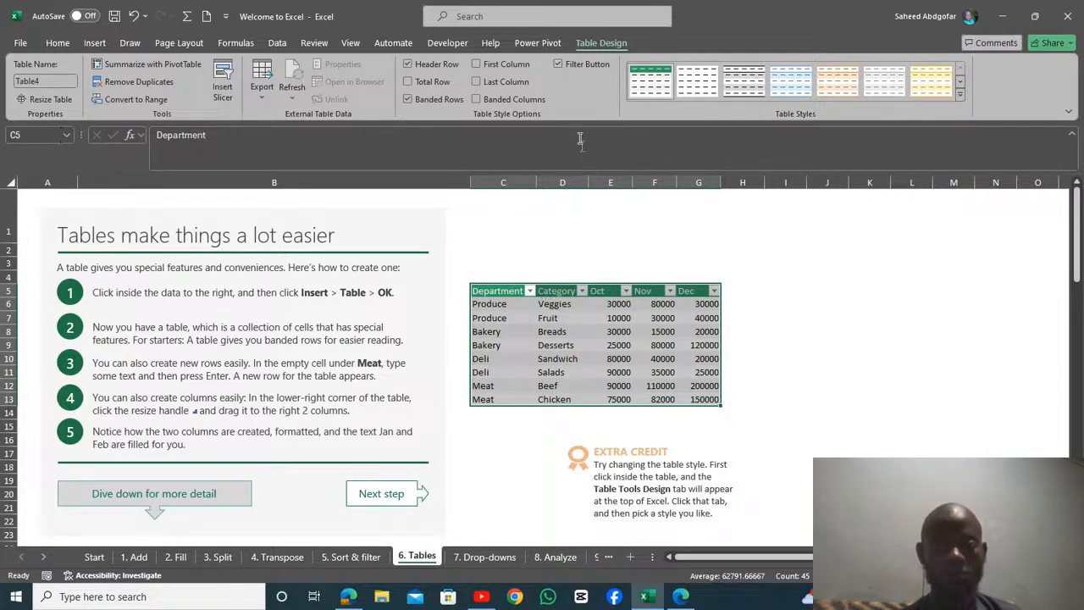
Step: Turn the table's filter buttons off and back on, and turn off its header row
{"action": "left_click", "coordinate": [557, 63]}
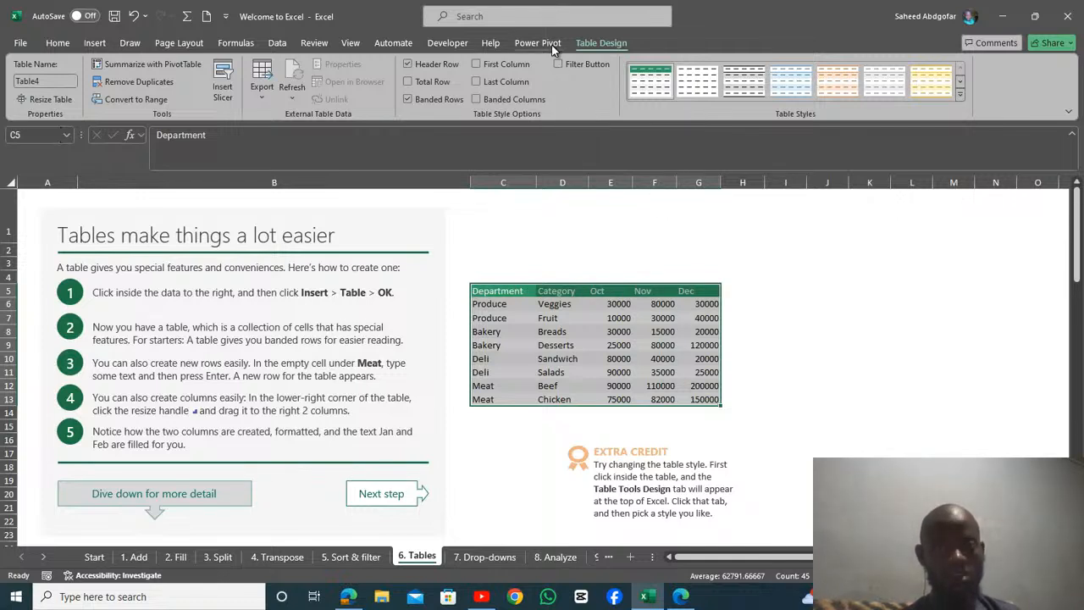
{"action": "left_click", "coordinate": [558, 65]}
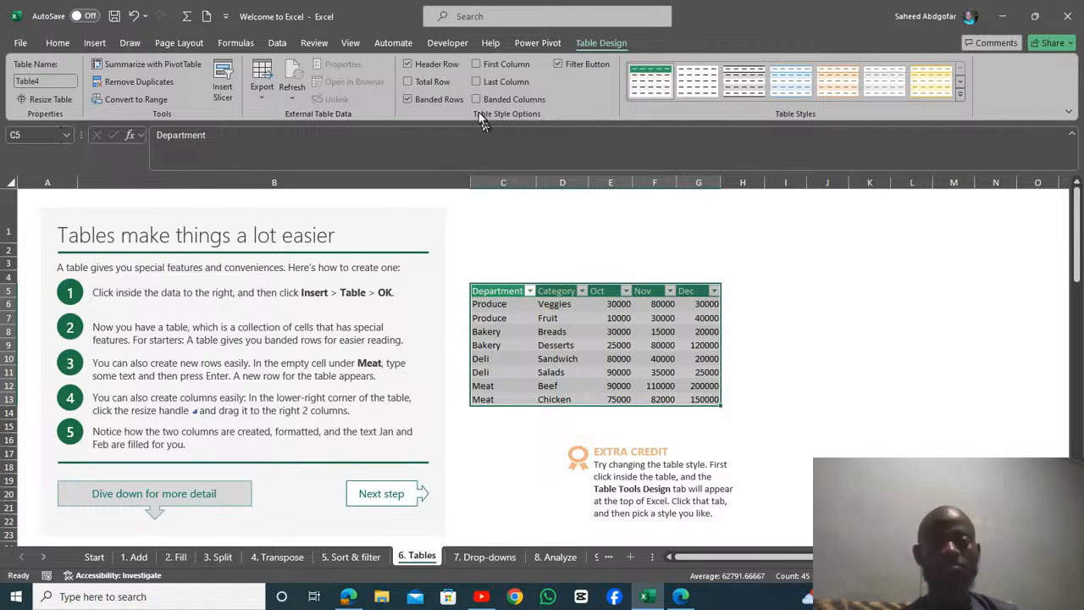
{"action": "left_click", "coordinate": [409, 65]}
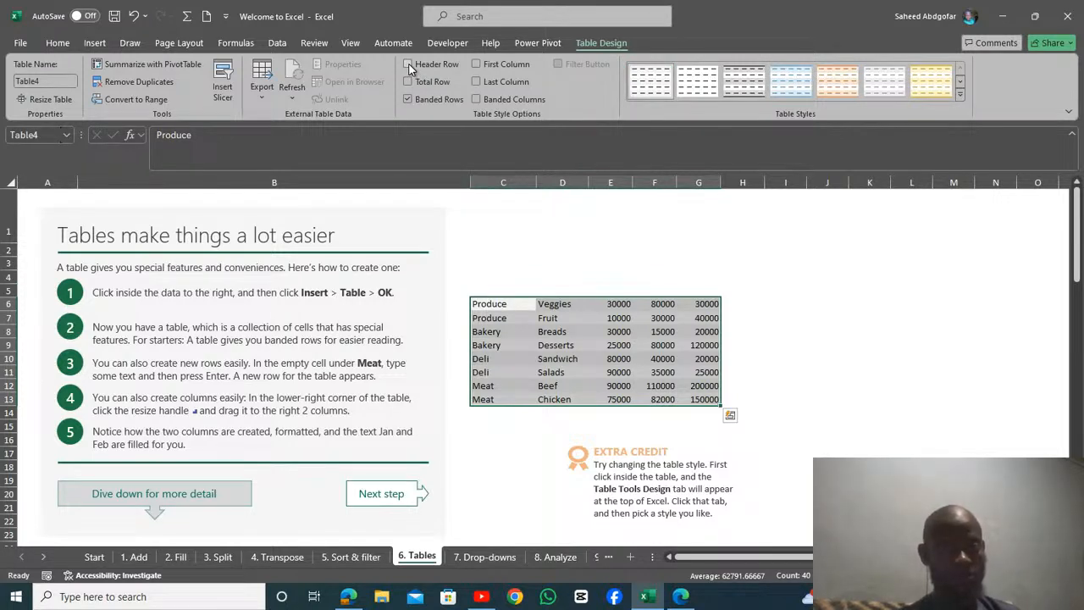
Step: Turn the table's header row back on, and turn the banded rows off and back on
{"action": "left_click", "coordinate": [408, 65]}
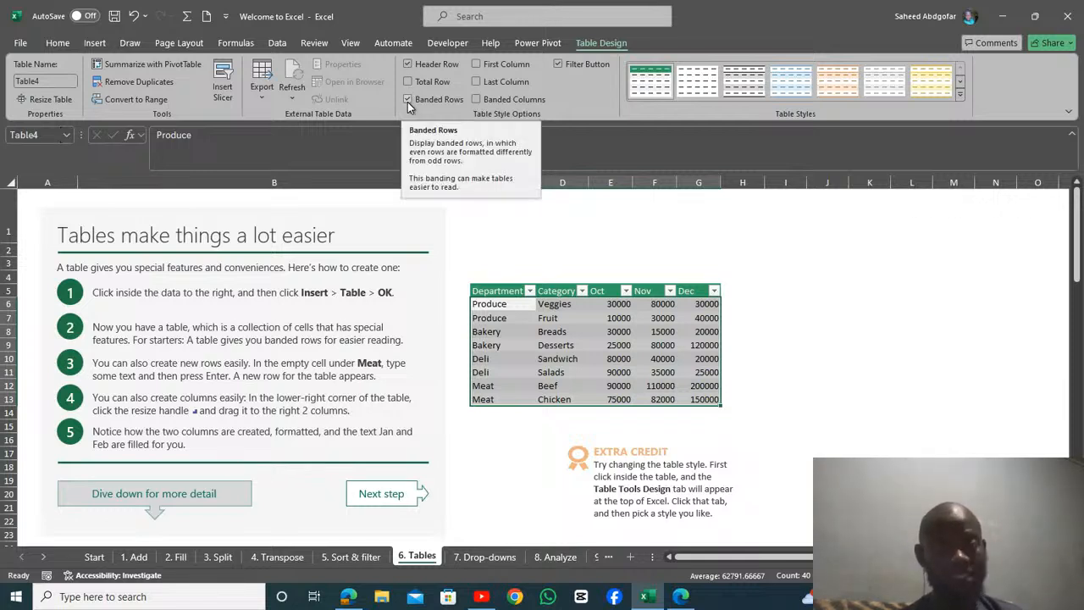
{"action": "left_click", "coordinate": [407, 99]}
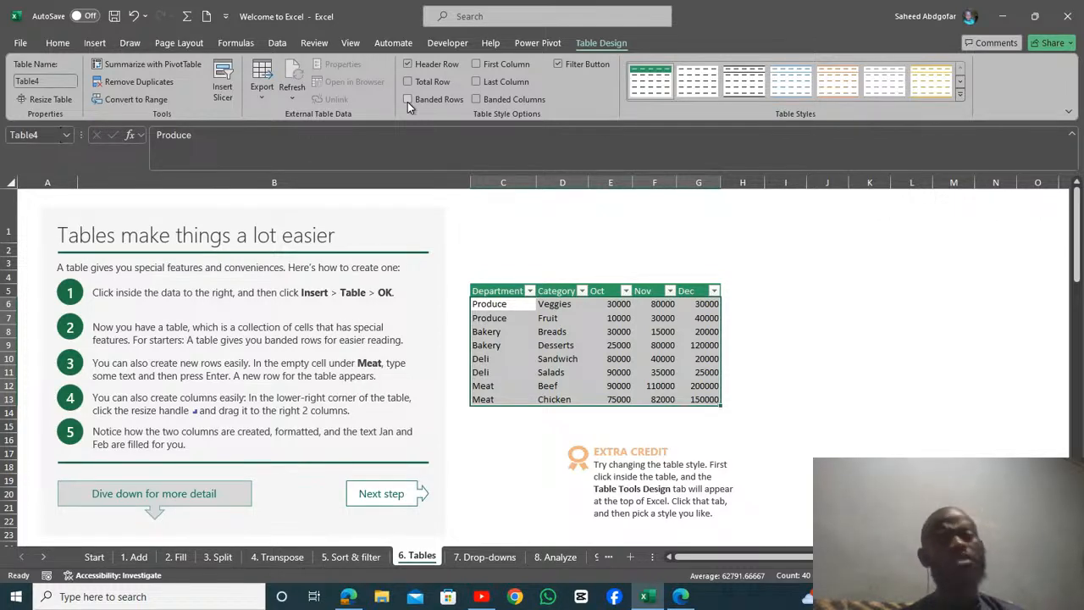
{"action": "left_click", "coordinate": [407, 100]}
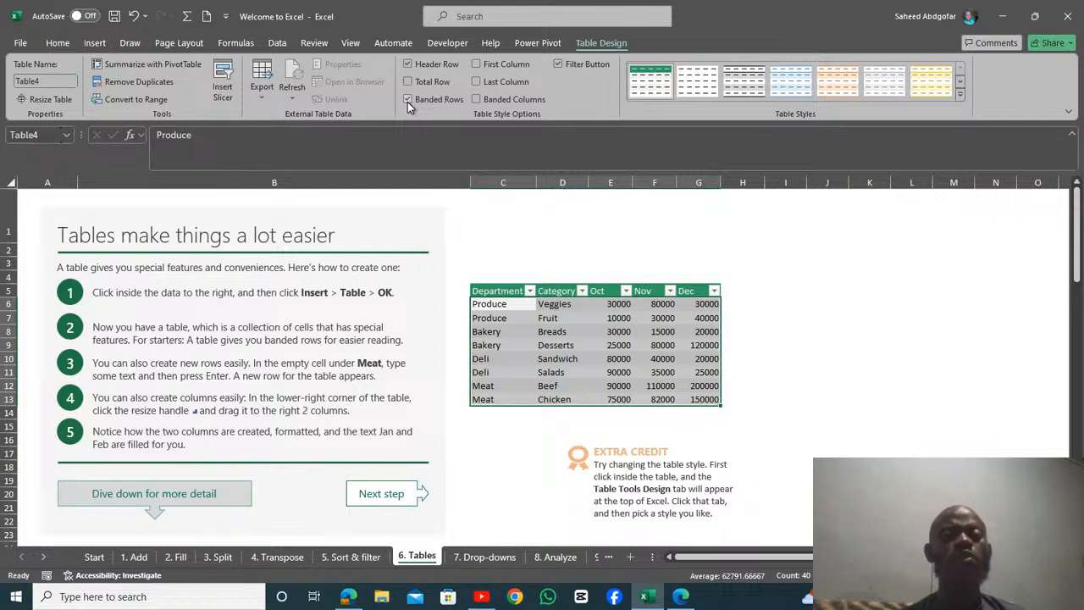
Step: Replace the banded rows with banded columns, then turn the column banding off and apply the light blue table style
{"action": "left_click", "coordinate": [478, 99]}
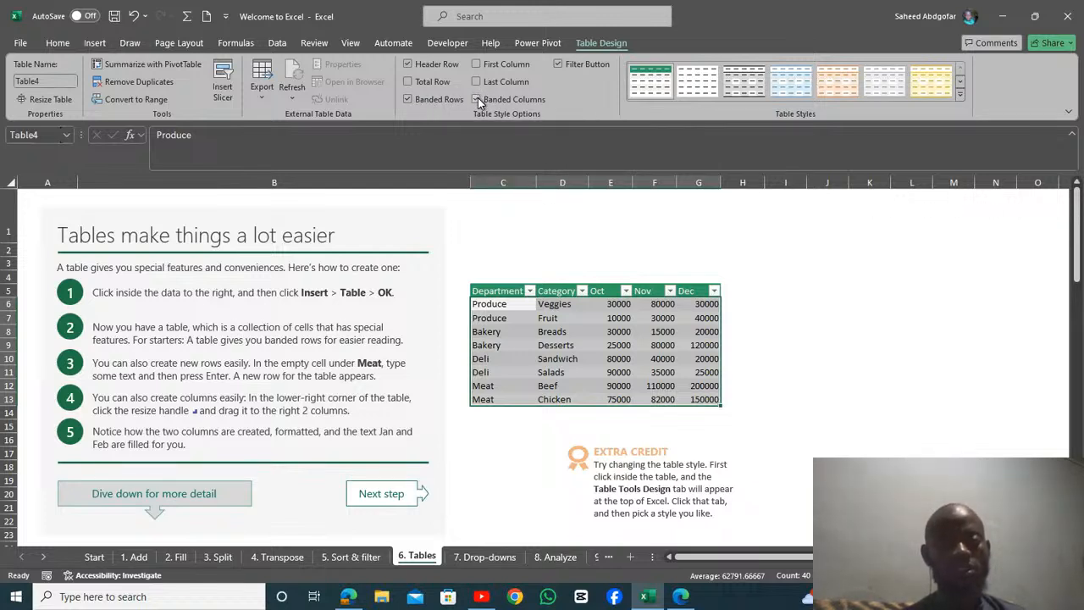
{"action": "left_click", "coordinate": [410, 101]}
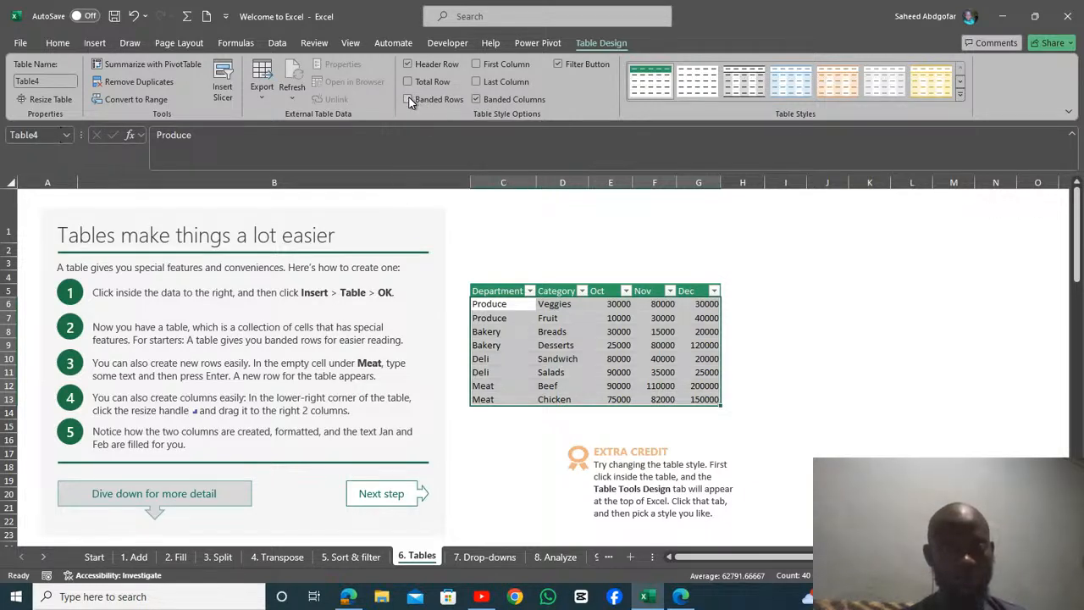
{"action": "left_click", "coordinate": [478, 98]}
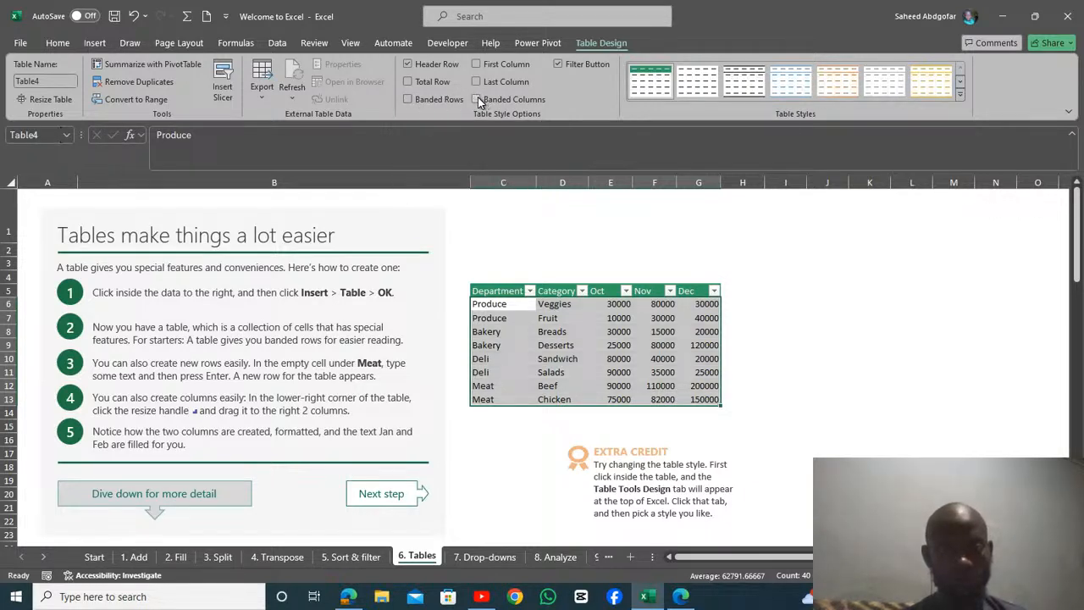
{"action": "left_click", "coordinate": [478, 98]}
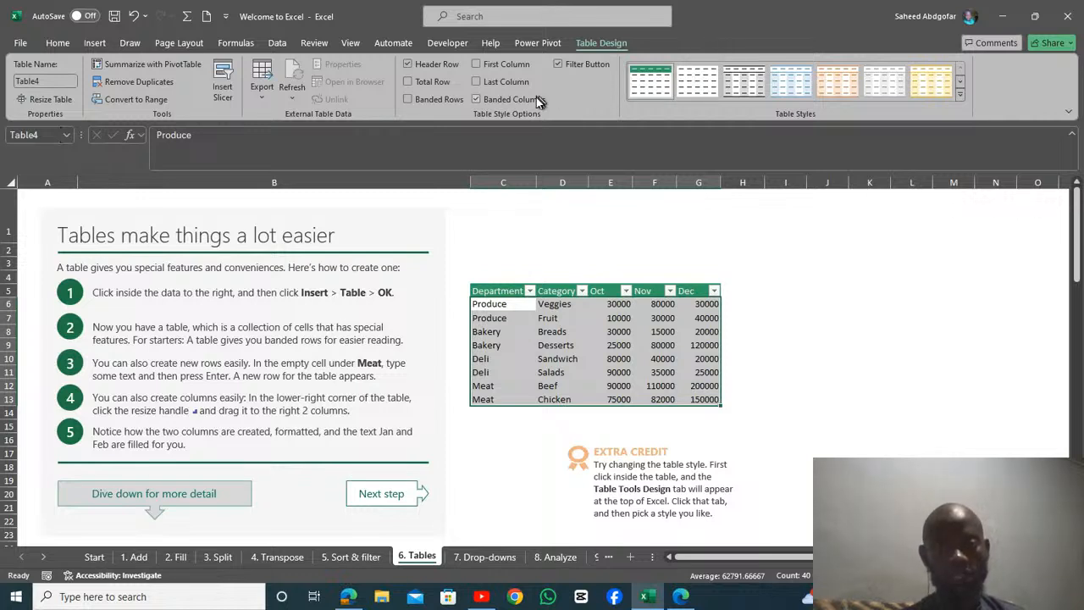
{"action": "left_click", "coordinate": [476, 98]}
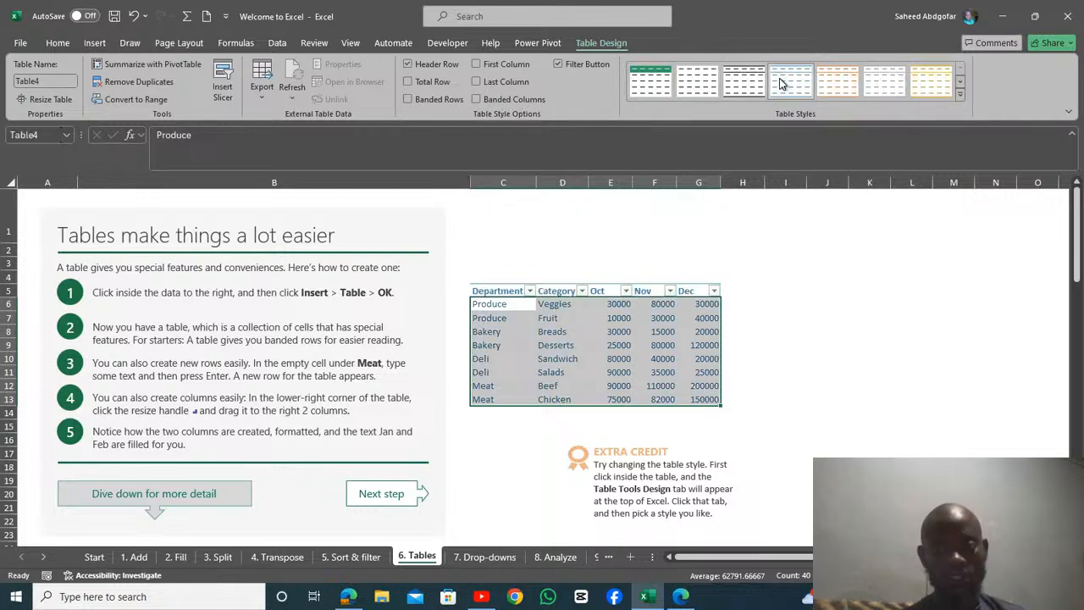
Step: Toggle banded columns on and off in the light blue style to compare the looks, leaving them off
{"action": "left_click", "coordinate": [476, 100]}
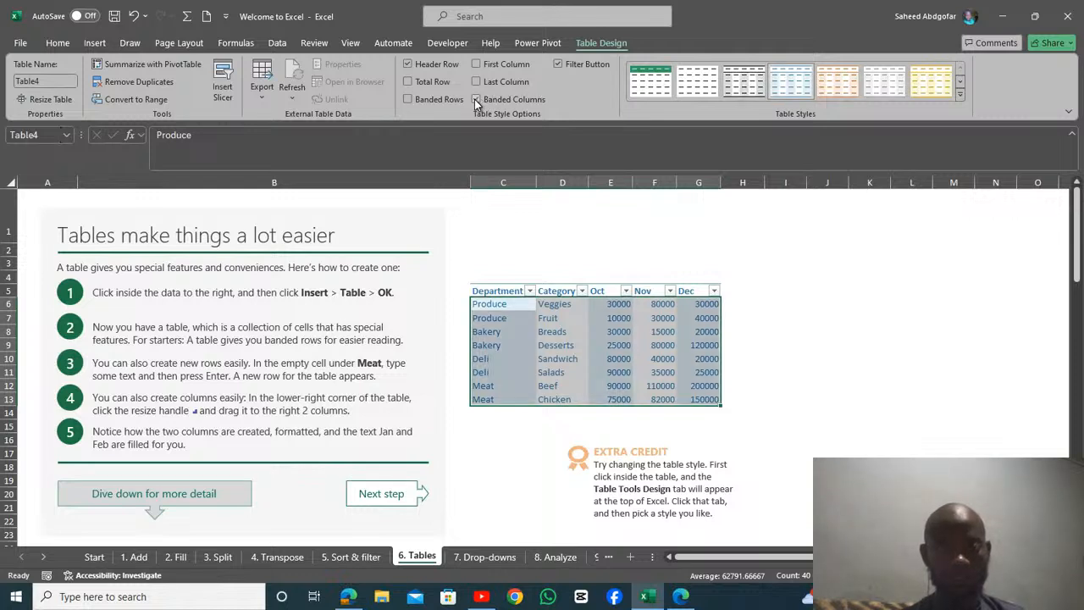
{"action": "left_click", "coordinate": [476, 100]}
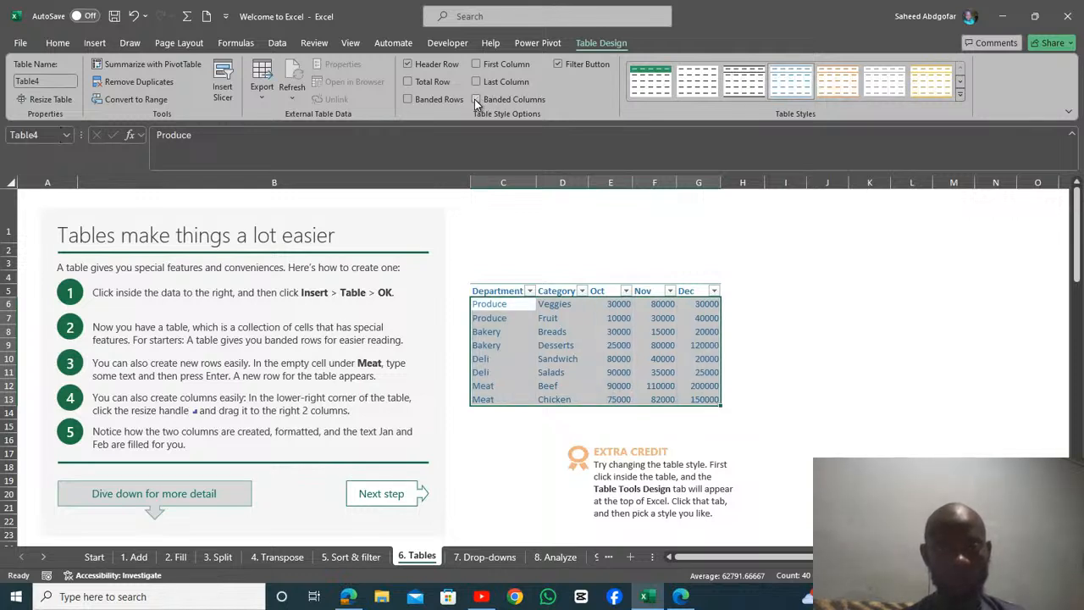
{"action": "left_click", "coordinate": [476, 100]}
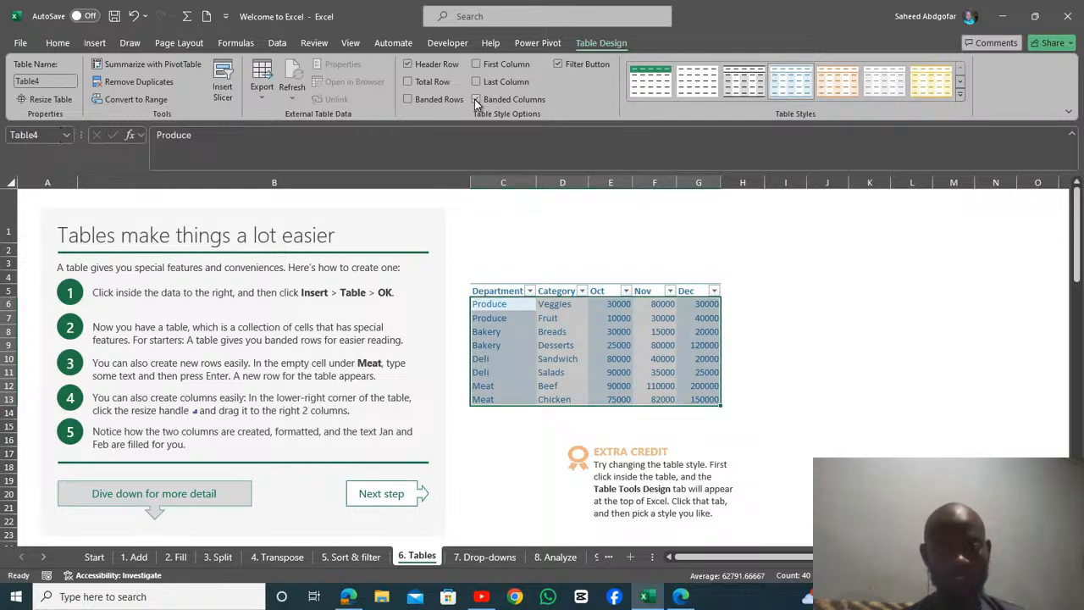
{"action": "left_click", "coordinate": [476, 100]}
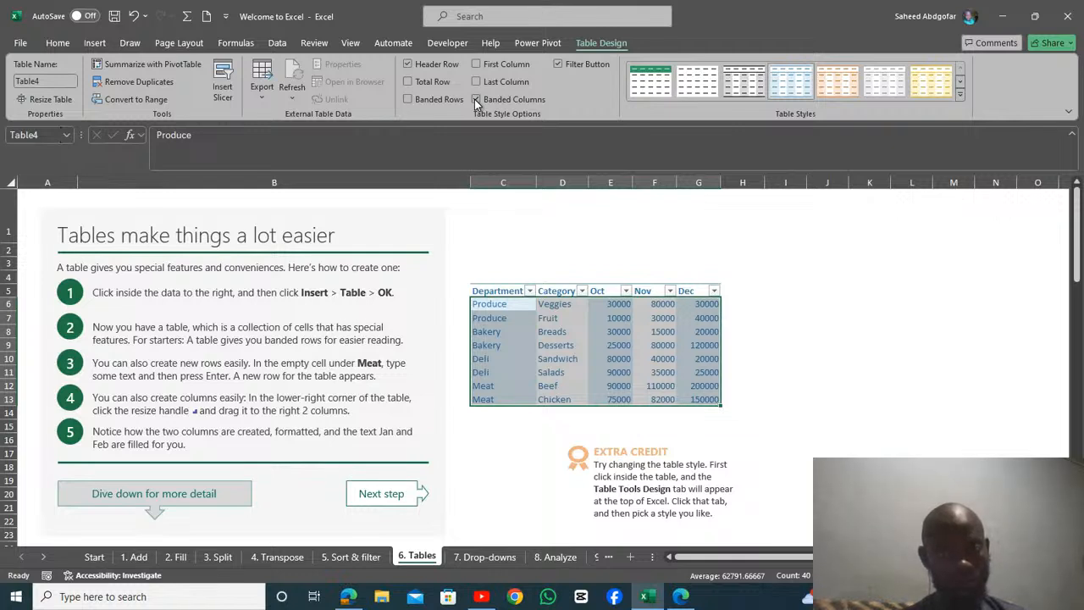
{"action": "left_click", "coordinate": [476, 100]}
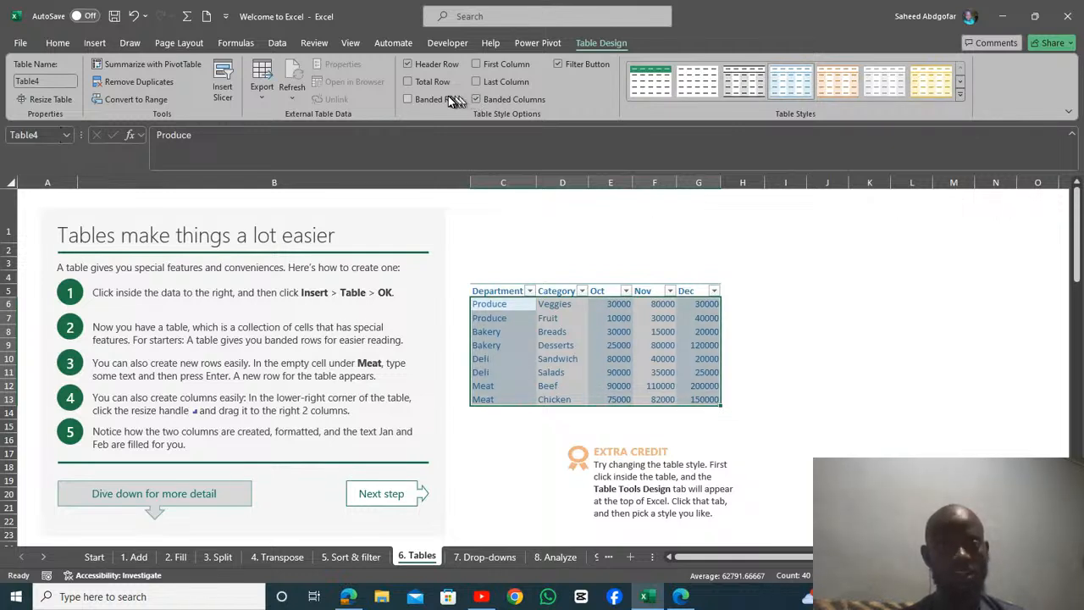
{"action": "left_click", "coordinate": [476, 100]}
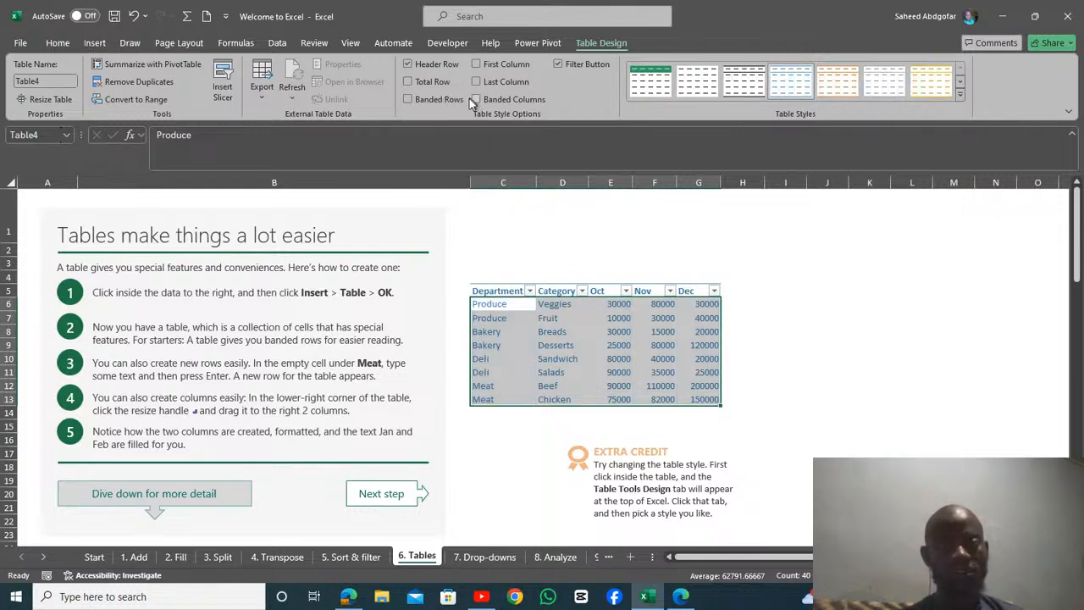
Step: Turn banded rows back on and restore the custom table style with the green header
{"action": "left_click", "coordinate": [407, 99]}
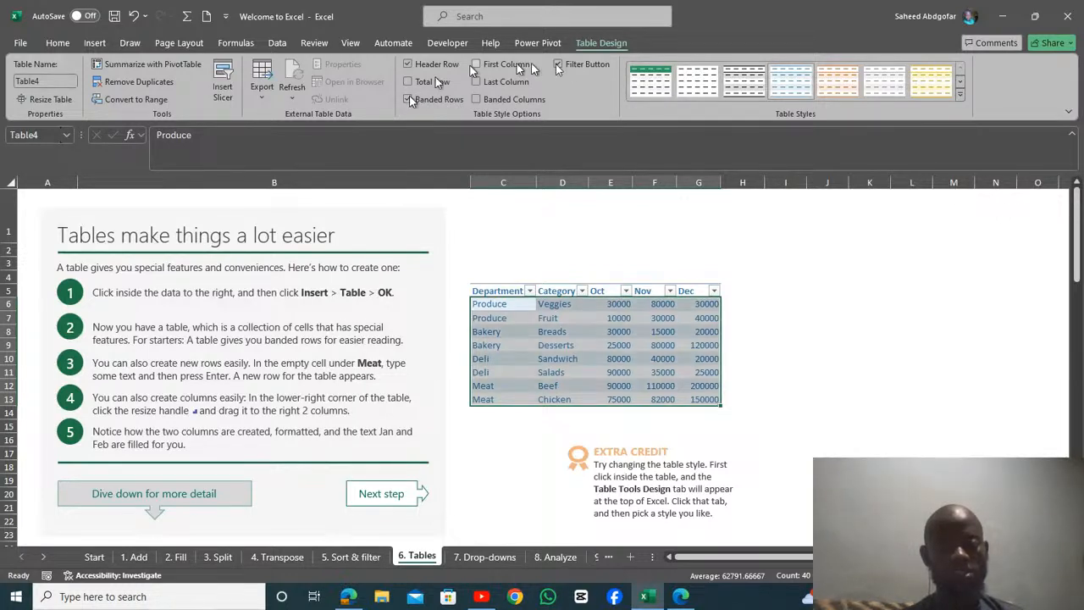
{"action": "left_click", "coordinate": [650, 80]}
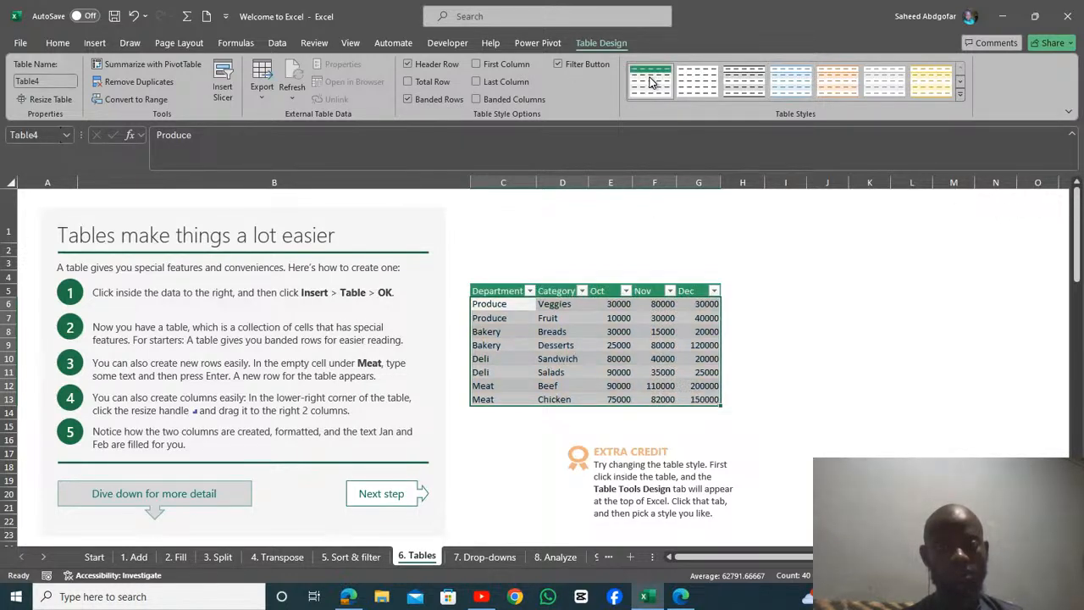
Step: Turn the table's Last Column emphasis on and back off, and reselect the whole table
{"action": "left_click", "coordinate": [474, 82]}
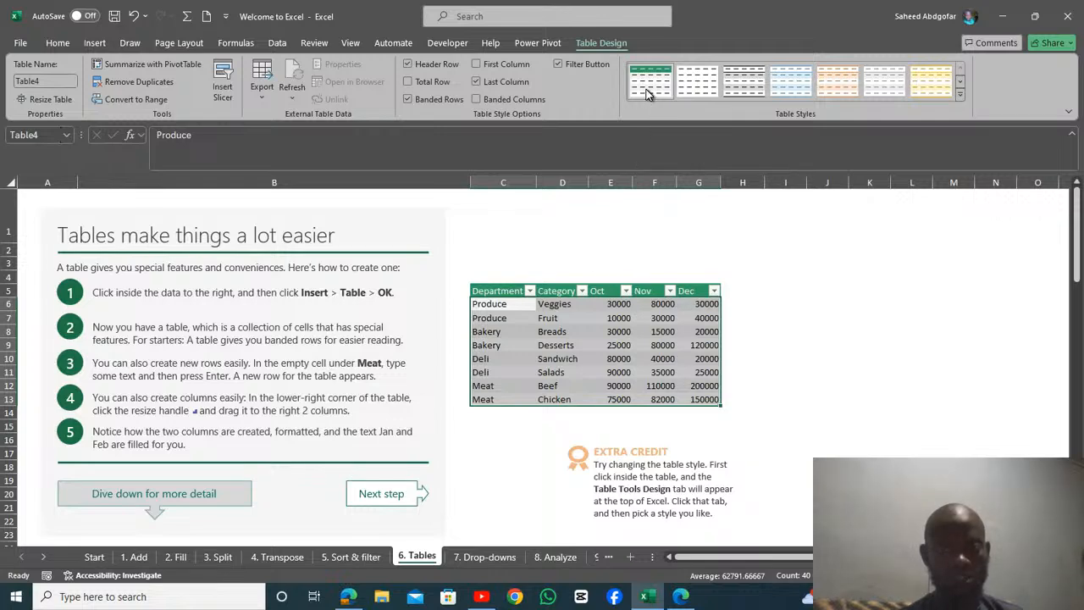
{"action": "left_click", "coordinate": [677, 218]}
{"action": "left_click", "coordinate": [621, 310]}
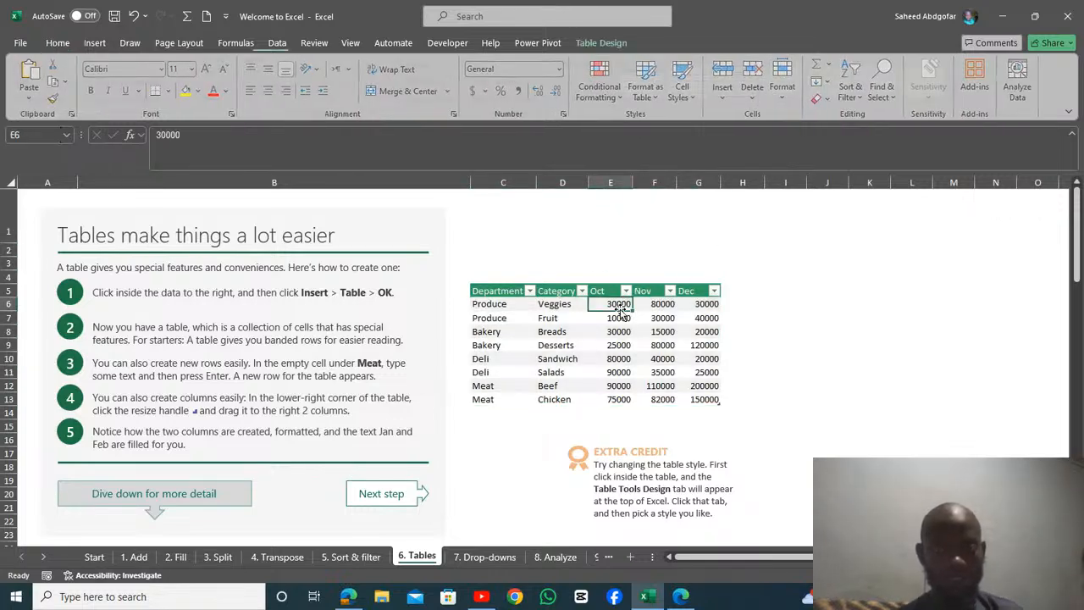
{"action": "key", "text": "ctrl+a"}
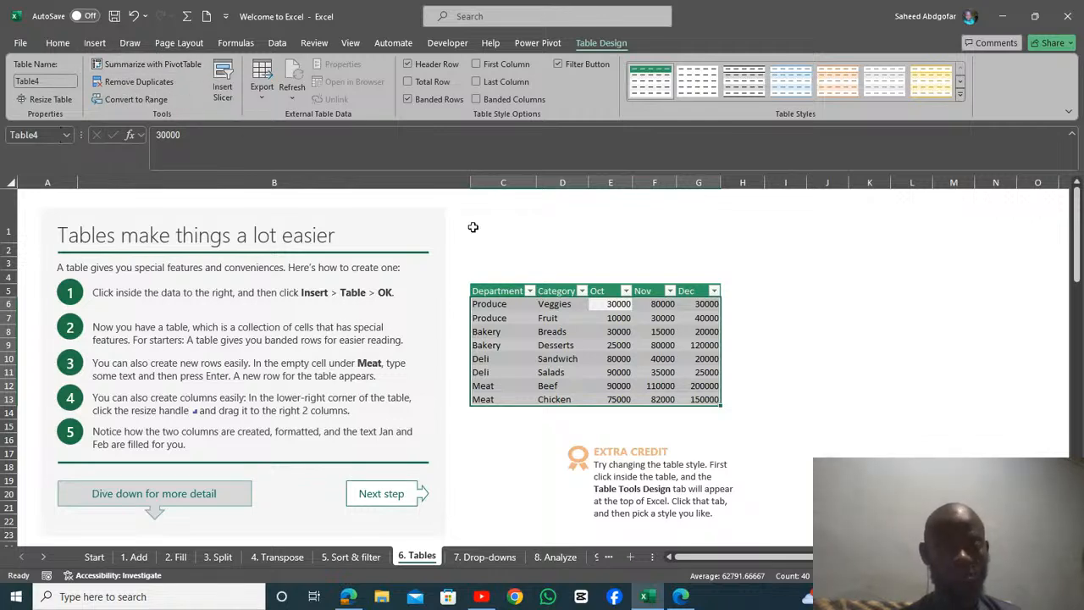
Step: Fill the Total column of the calculated columns table with the AutoSum of Oct through Dec, starting in H34
{"action": "left_click_drag", "start_coordinate": [1077, 263], "coordinate": [1081, 354]}
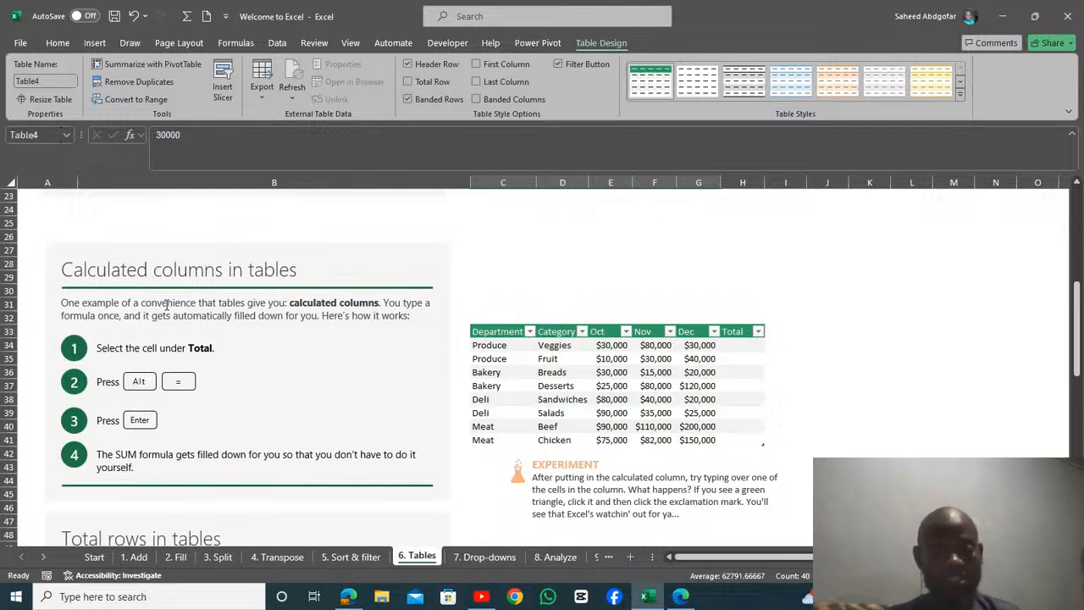
{"action": "left_click", "coordinate": [735, 351]}
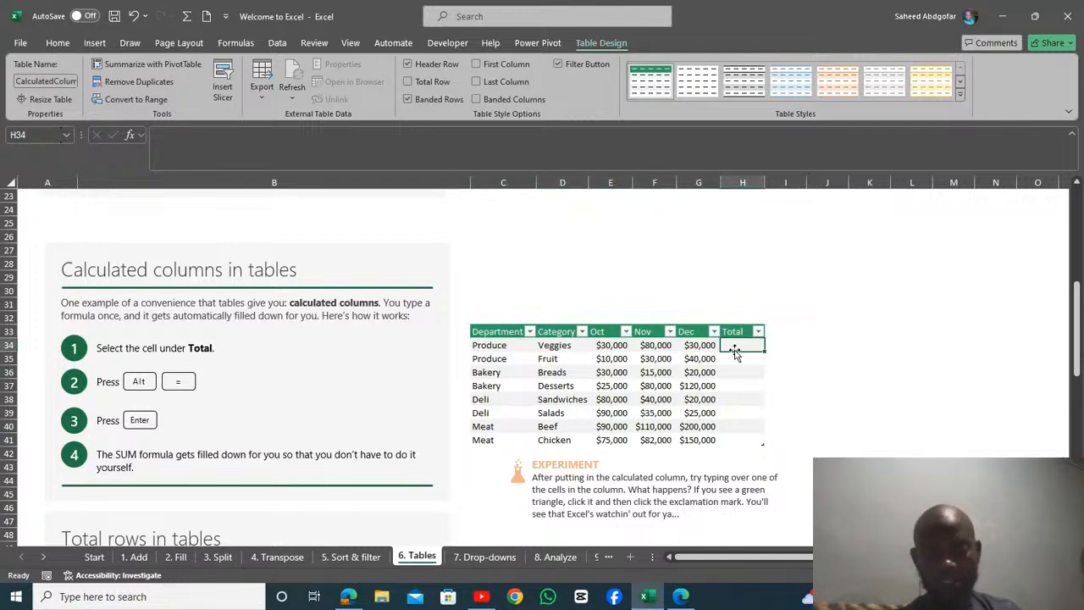
{"action": "key", "text": "alt+equal"}
{"action": "key", "text": "Return"}
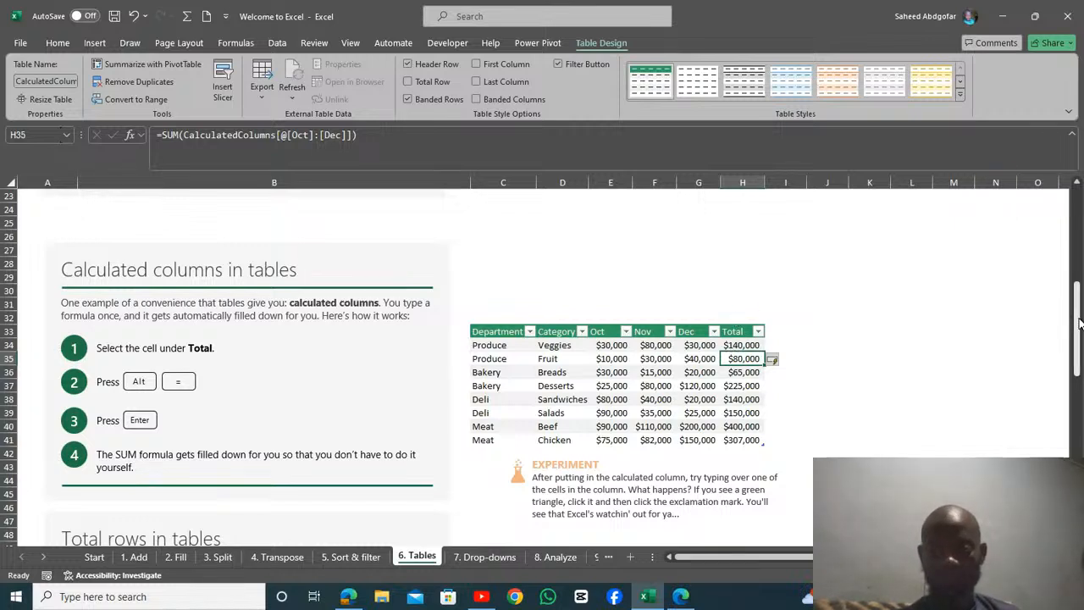
Step: Add a total row to the Department, Category and Sales table in the Total rows section
{"action": "left_click_drag", "start_coordinate": [1079, 322], "coordinate": [1079, 400]}
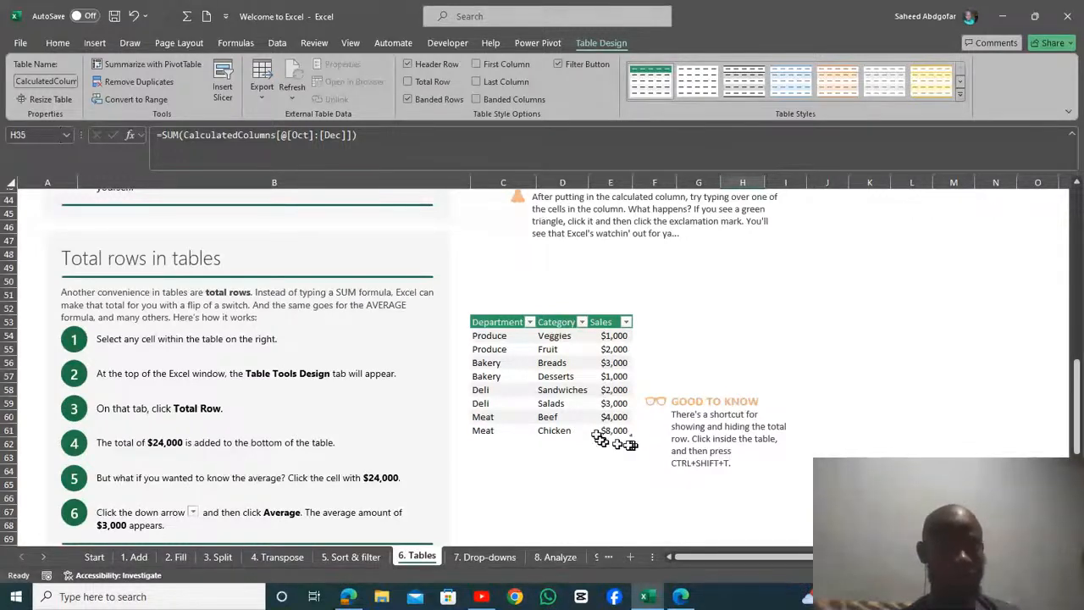
{"action": "left_click_drag", "start_coordinate": [1076, 400], "coordinate": [1078, 415]}
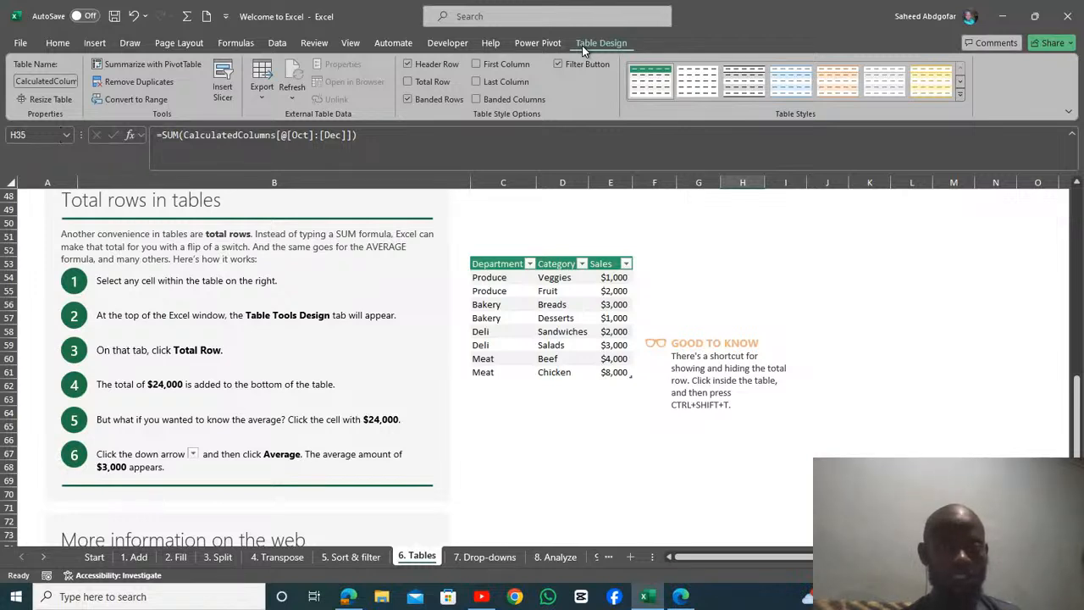
{"action": "left_click", "coordinate": [569, 290]}
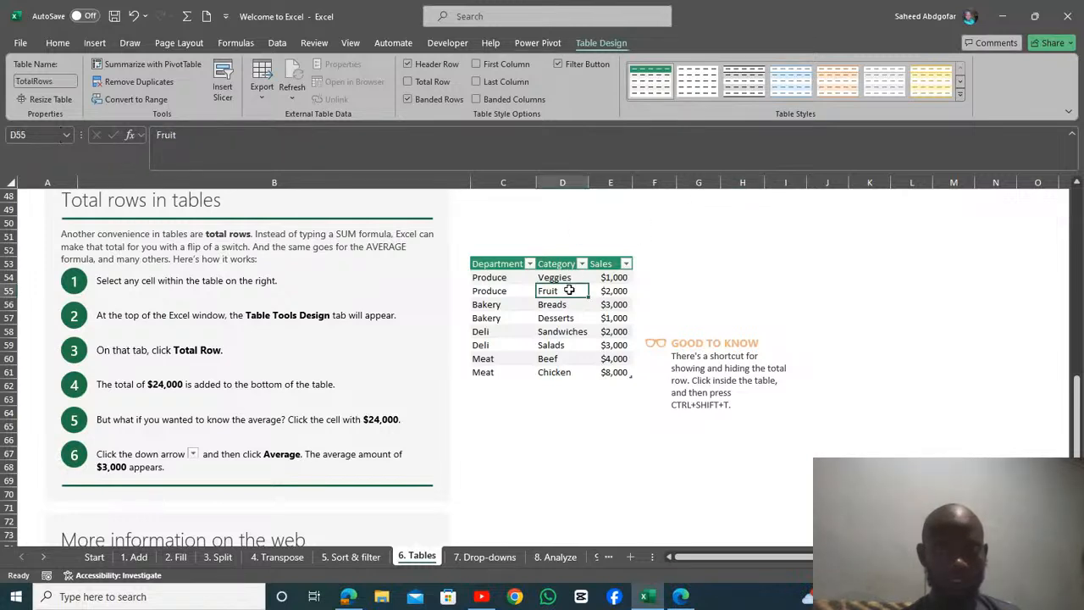
{"action": "left_click", "coordinate": [537, 277]}
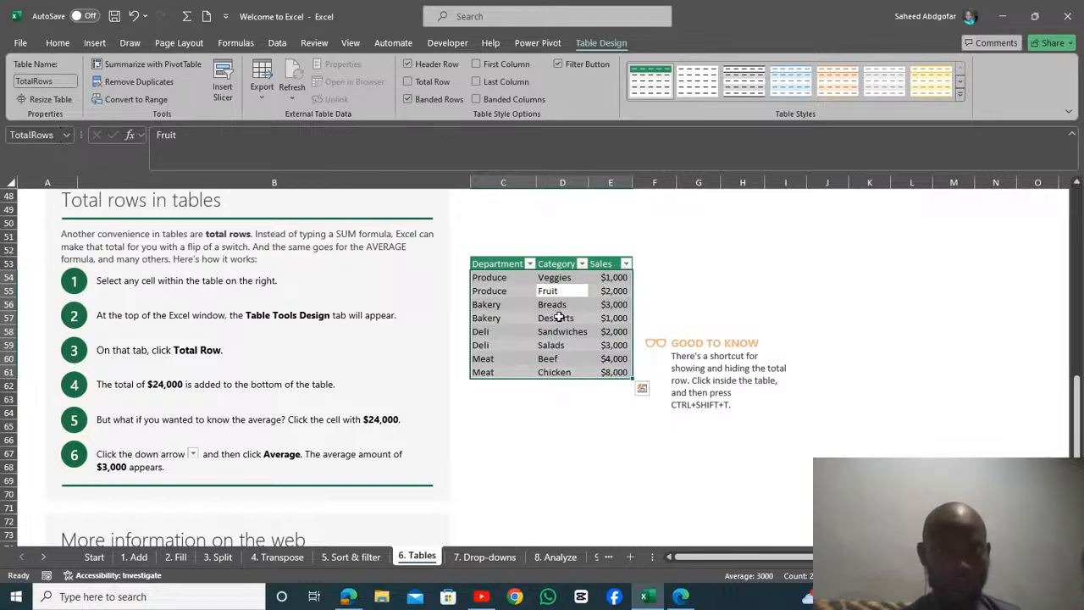
{"action": "left_click", "coordinate": [409, 84]}
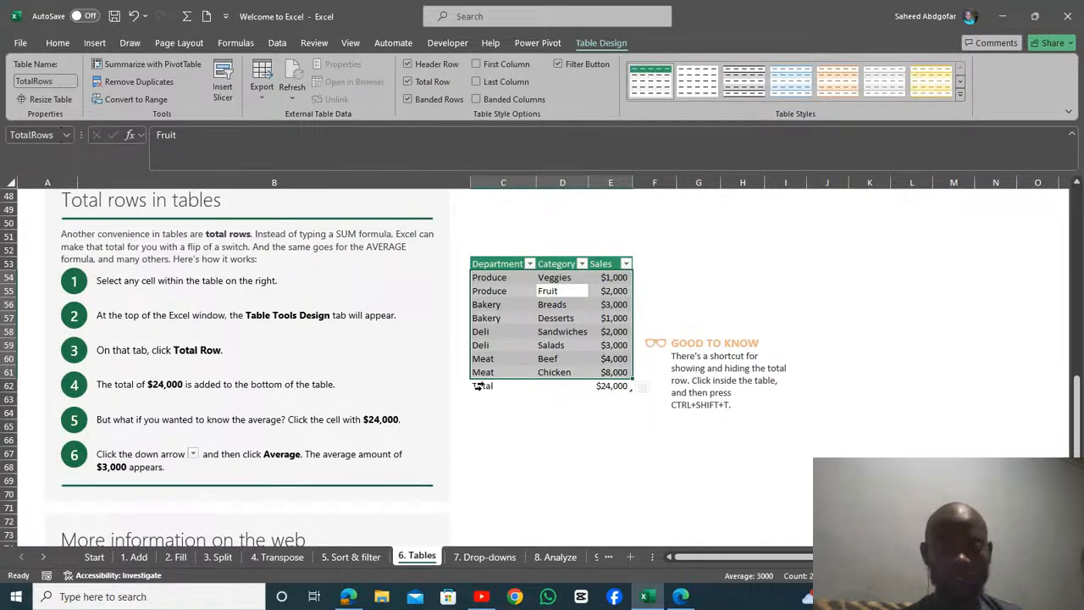
Step: Set the Sales cell of the total row, E62, to calculate the Average
{"action": "left_click", "coordinate": [602, 424]}
{"action": "left_click", "coordinate": [559, 331]}
{"action": "key", "text": "ctrl+a"}
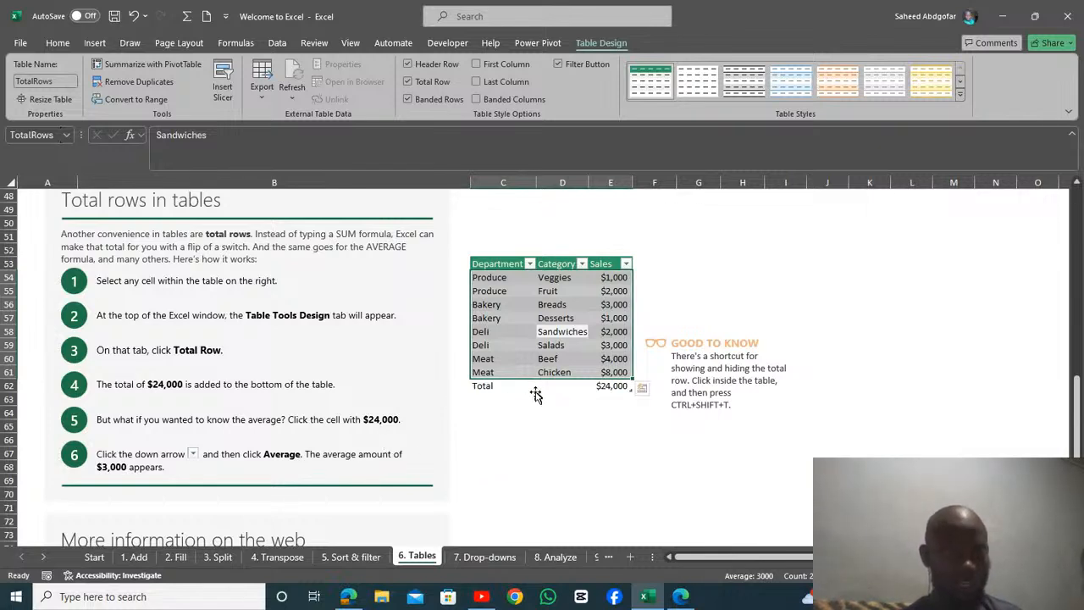
{"action": "left_click", "coordinate": [609, 386]}
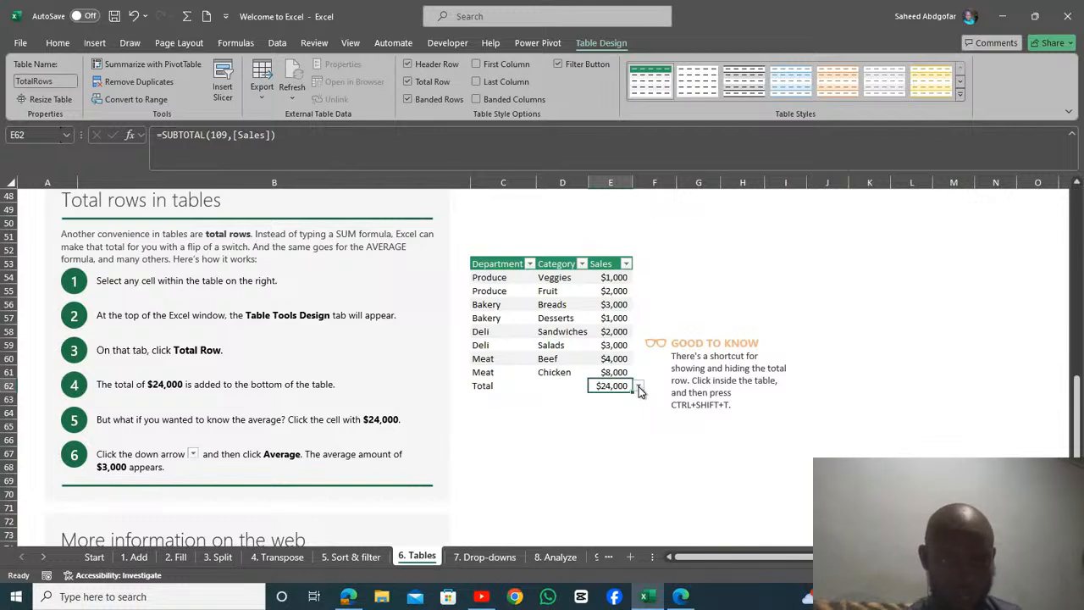
{"action": "left_click", "coordinate": [639, 388]}
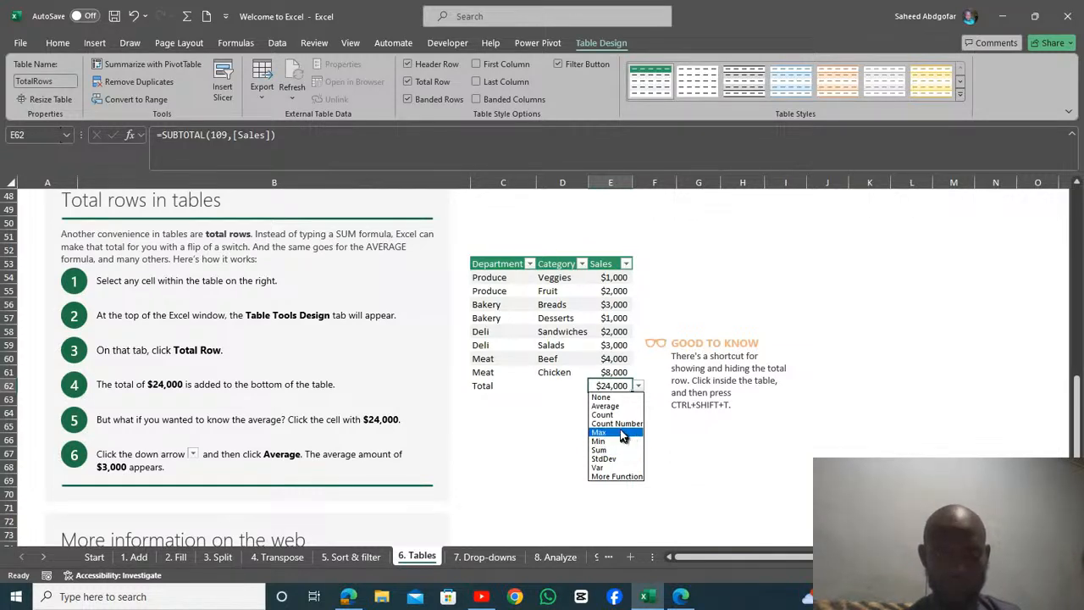
{"action": "left_click", "coordinate": [618, 407]}
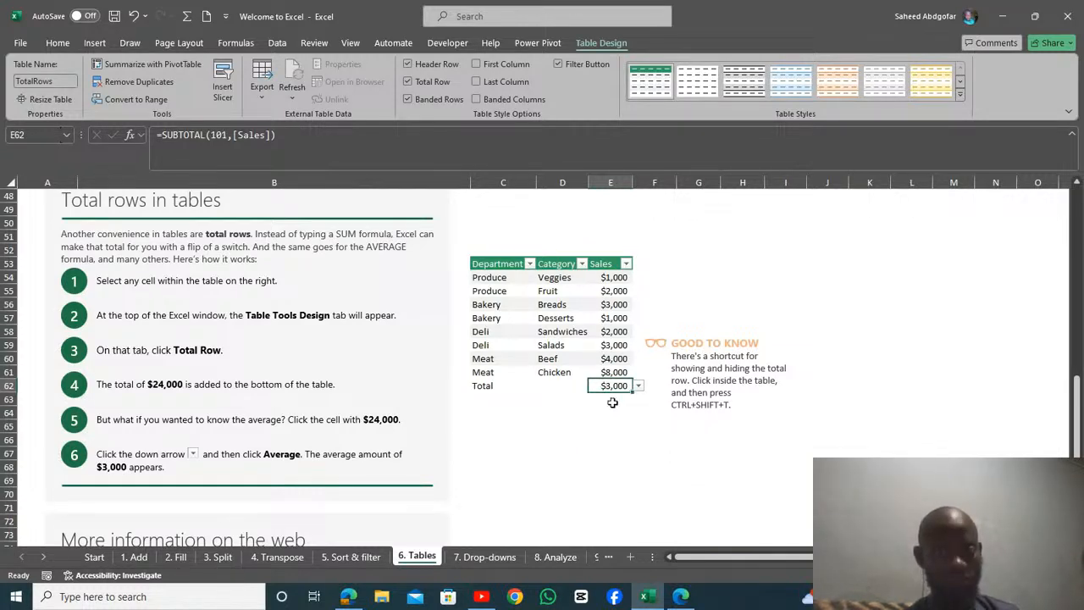
Step: Change the function of the total row's Sales cell, E62, to Max
{"action": "left_click", "coordinate": [480, 385]}
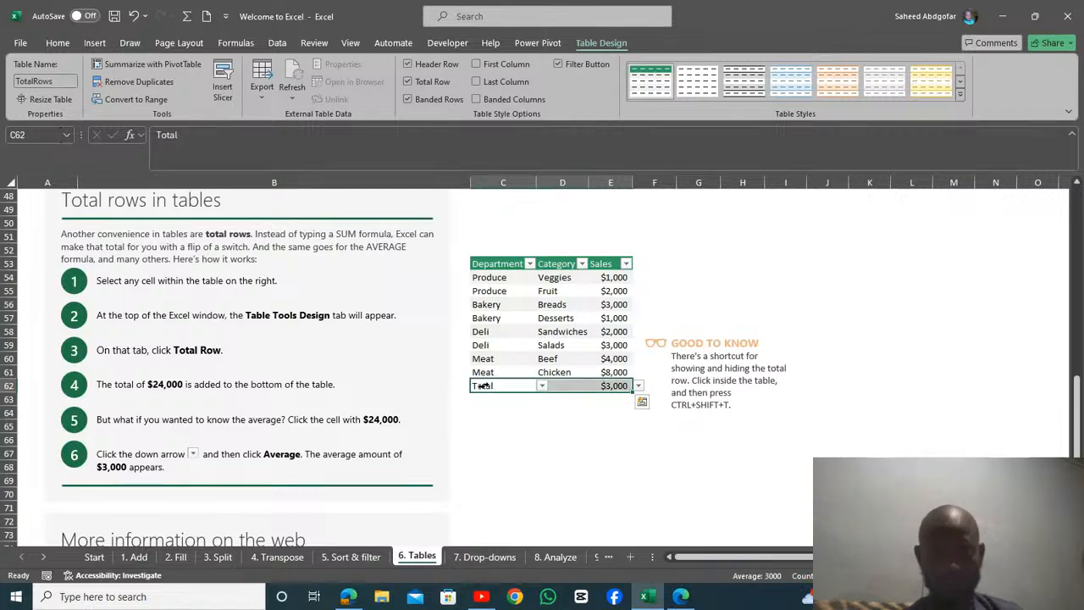
{"action": "left_click", "coordinate": [639, 386]}
{"action": "left_click", "coordinate": [625, 385]}
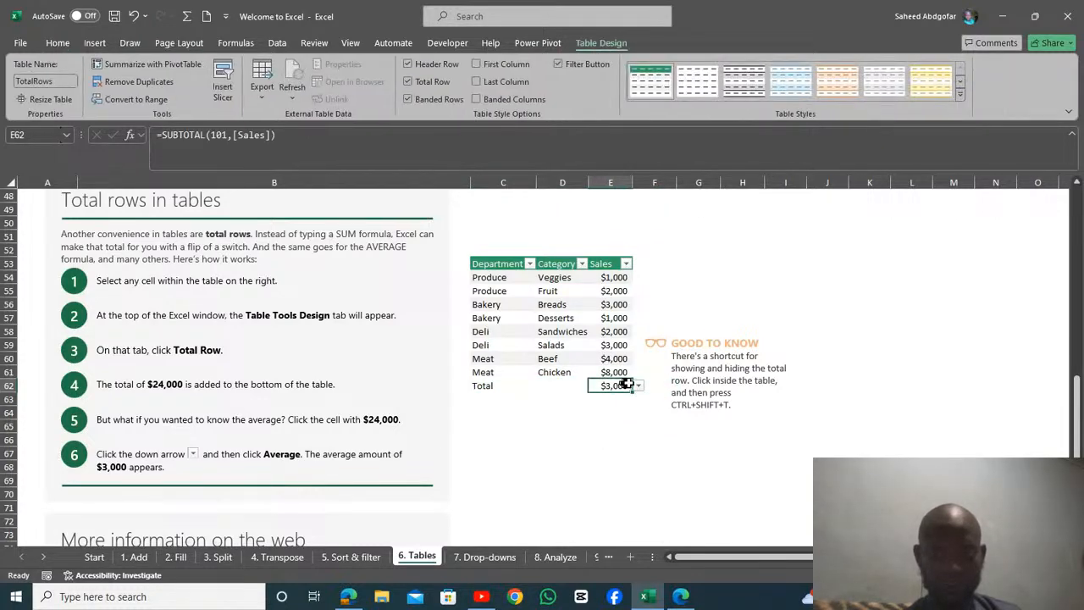
{"action": "left_click", "coordinate": [638, 387]}
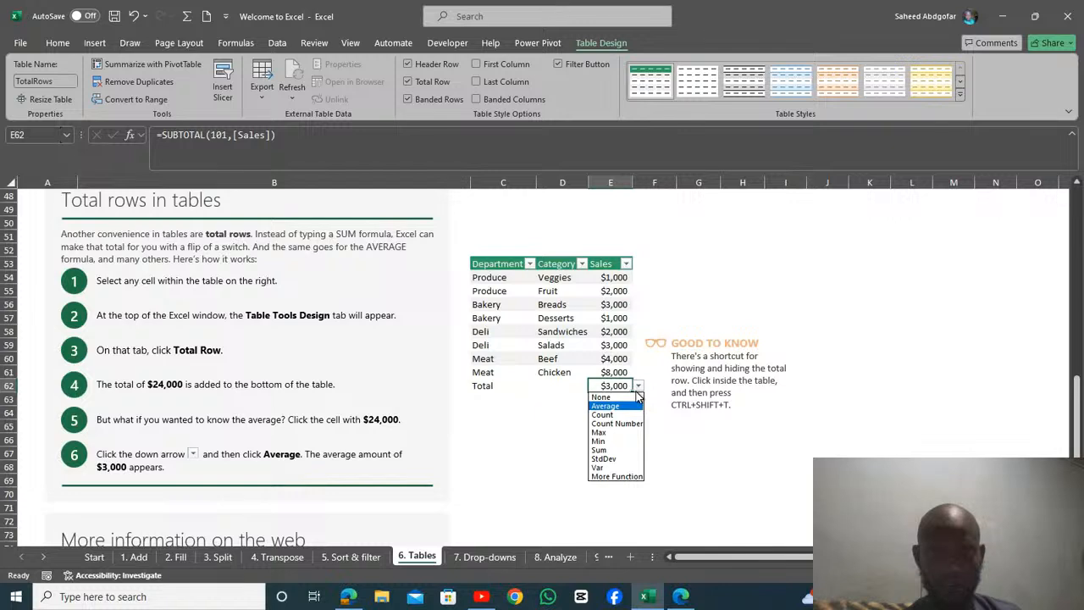
{"action": "left_click", "coordinate": [619, 433]}
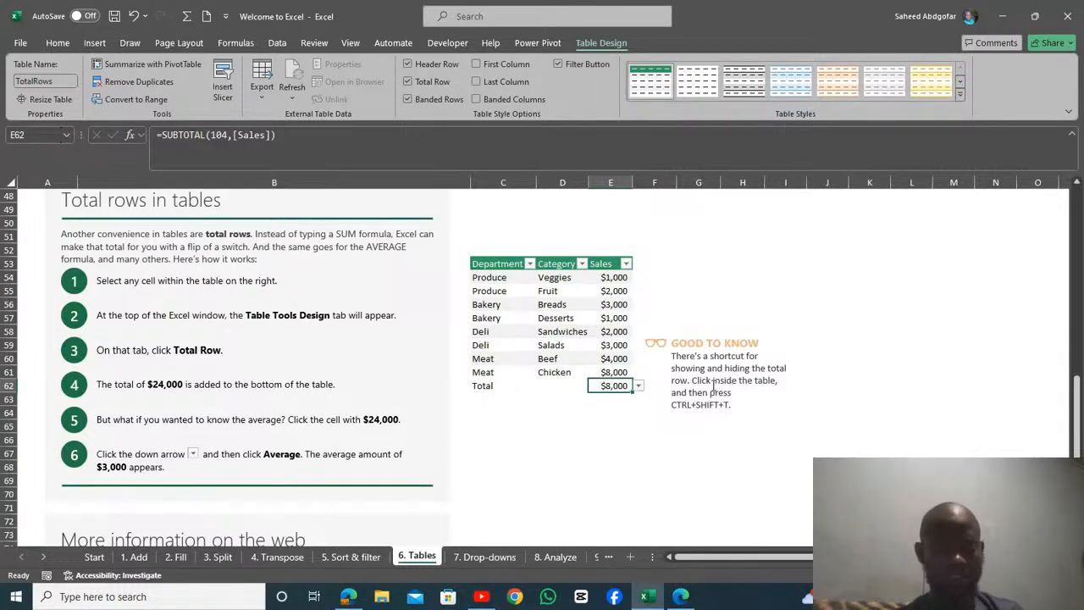
Step: Switch to the YouTube Studio live streaming window
{"action": "left_click_drag", "start_coordinate": [1077, 408], "coordinate": [1076, 466]}
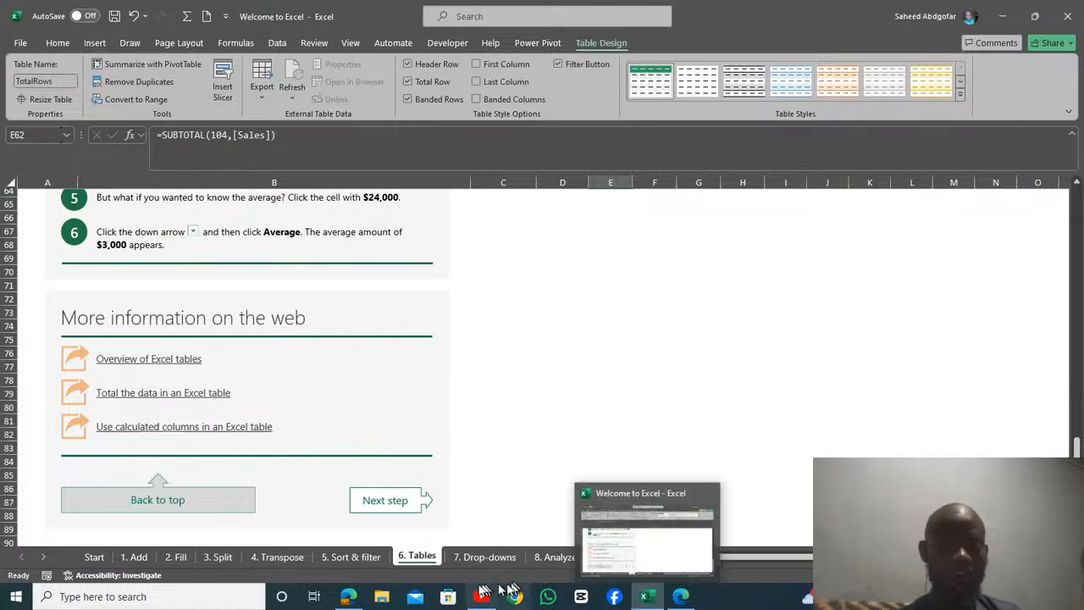
{"action": "left_click", "coordinate": [468, 543]}
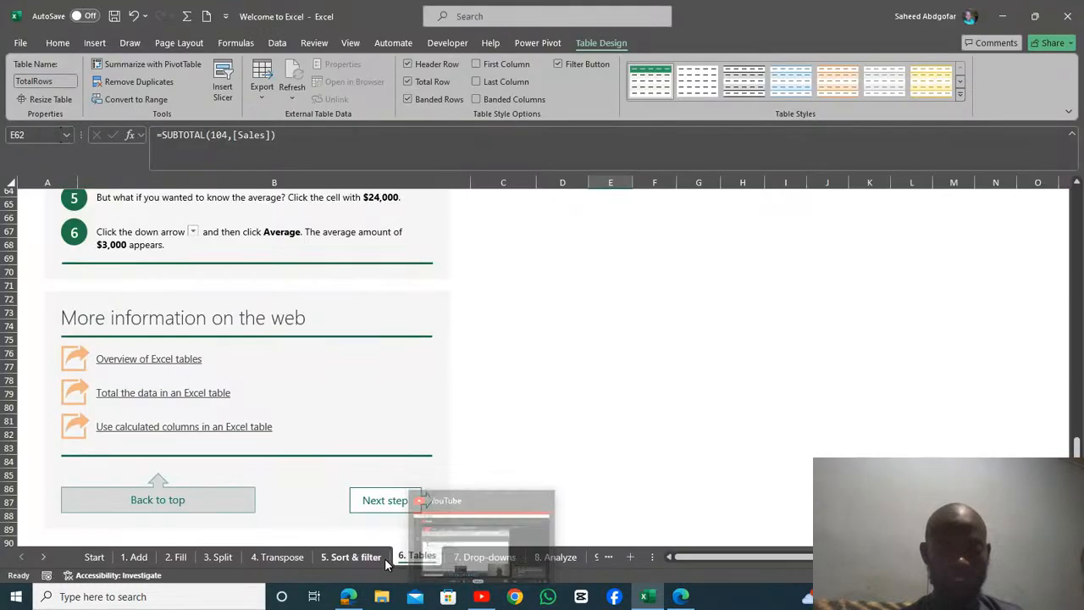
{"action": "left_click", "coordinate": [476, 598]}
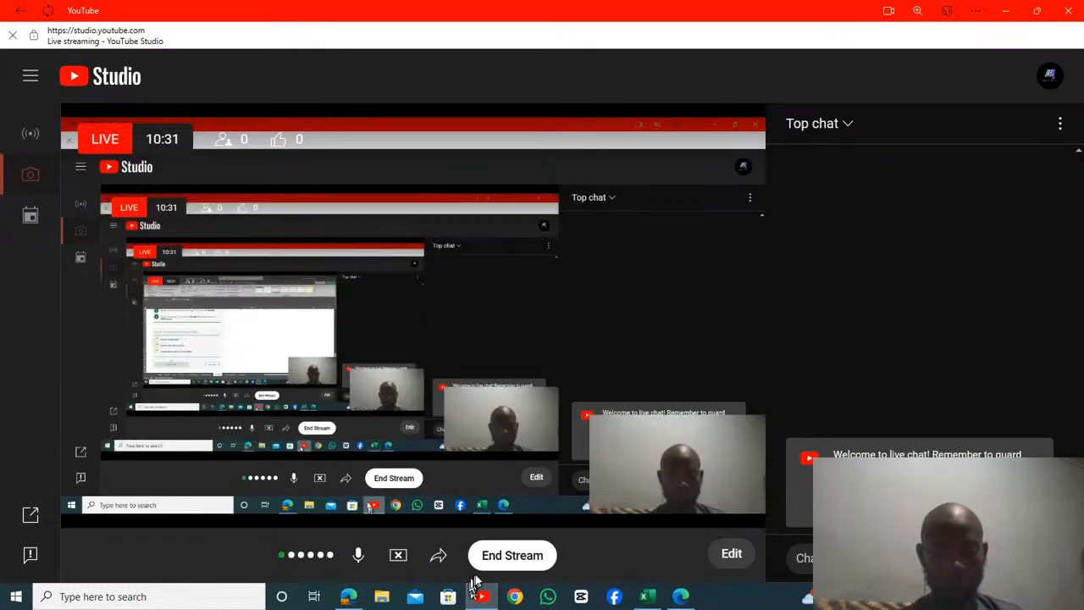